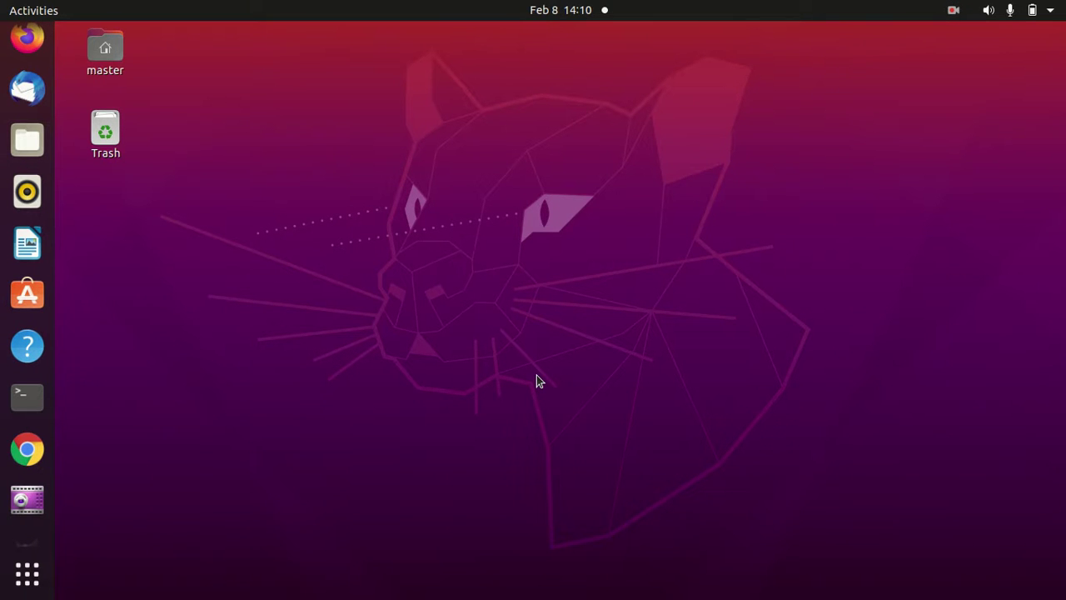
- Launch Inkscape from the applications list
key(XF86MonBrightnessDown)
click(33, 581)
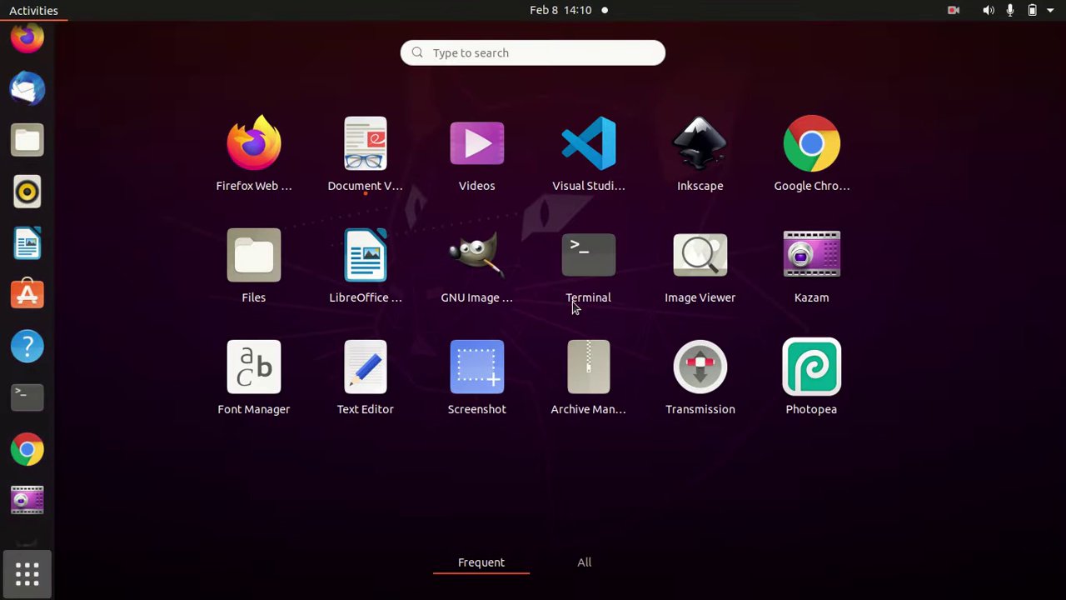
click(681, 134)
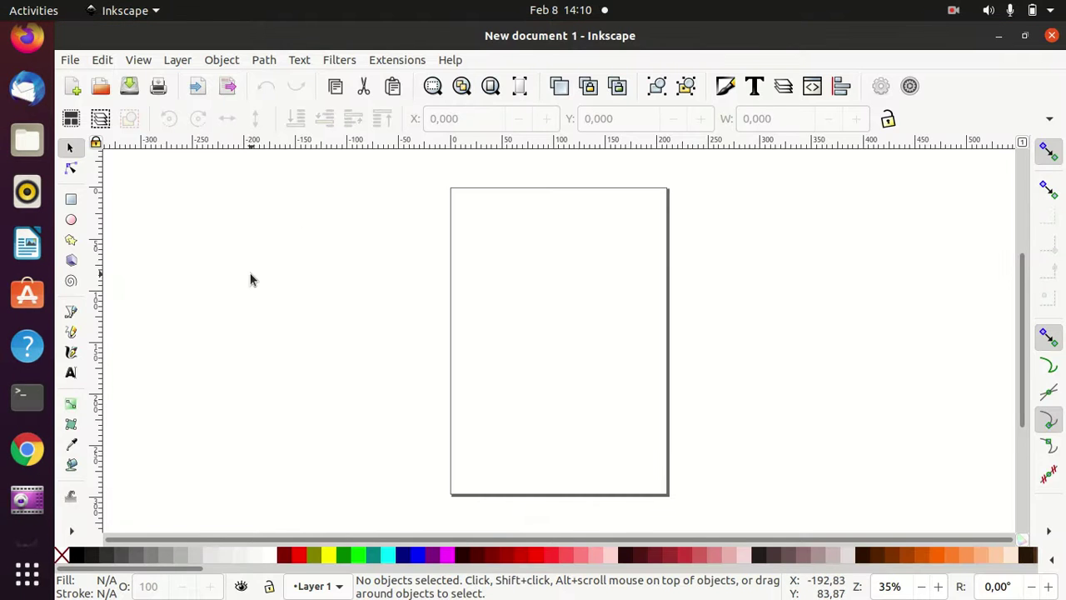
- Reopen the recent drawing Inkscape dasar.svg and scroll down to blank canvas
key(ctrl+shift)
click(70, 60)
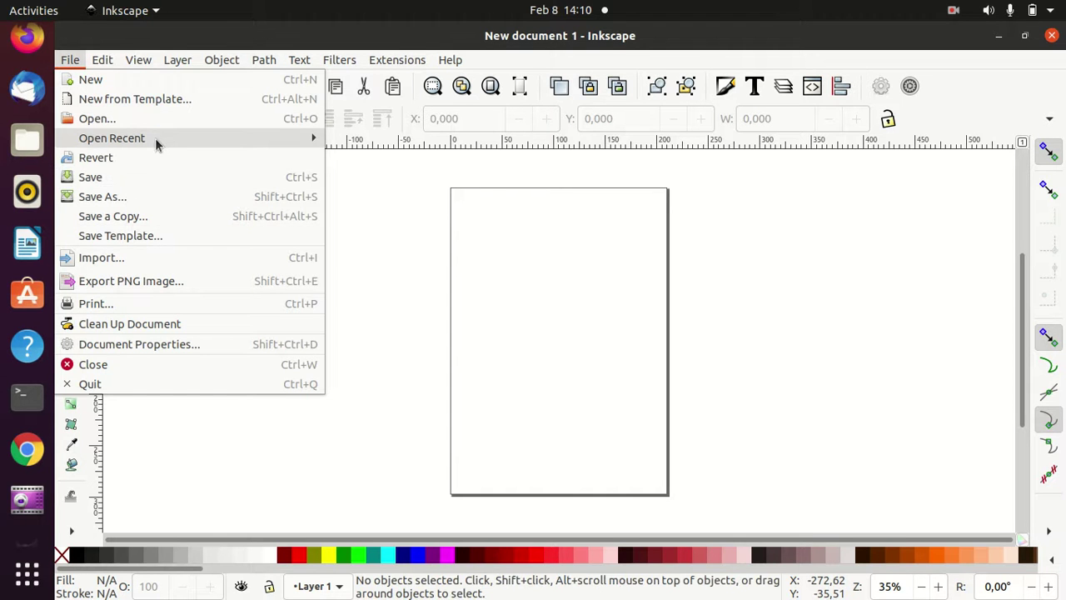
click(366, 139)
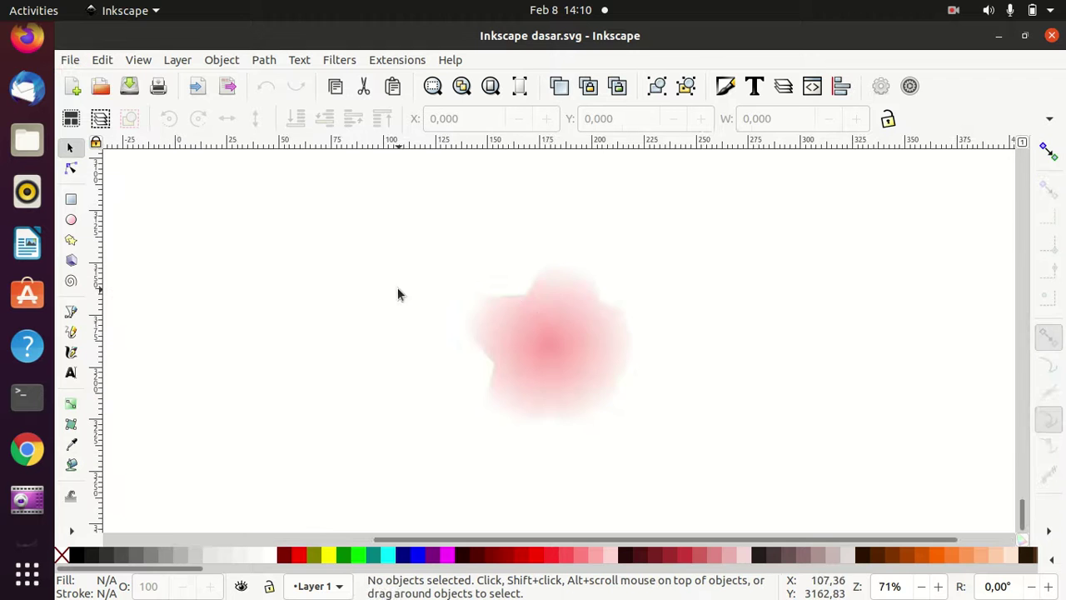
scroll(470, 325, down, 5)
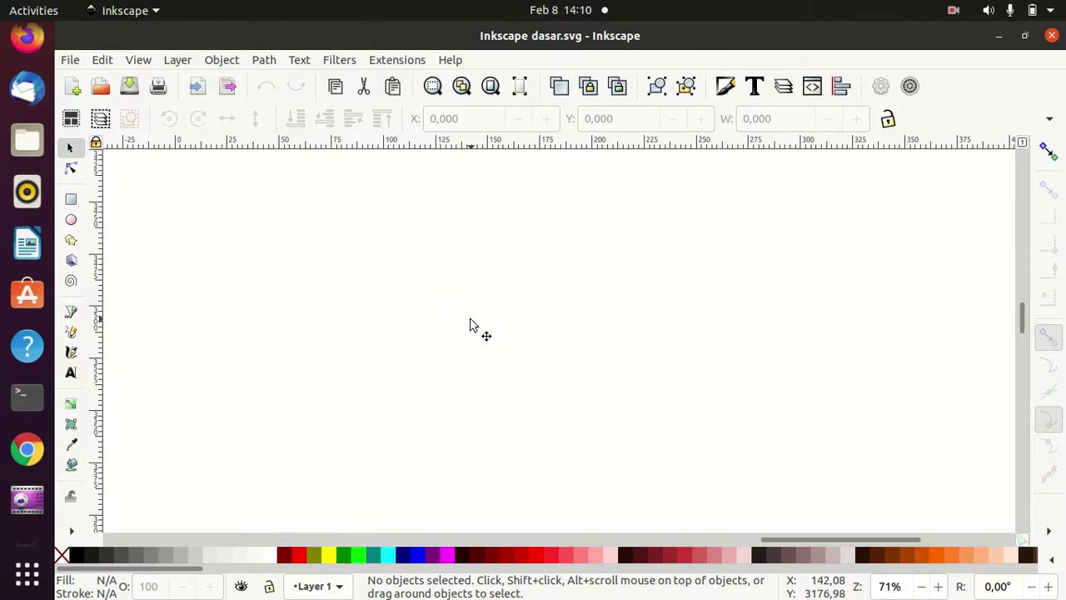
scroll(470, 324, down, 3)
scroll(470, 324, down, 2)
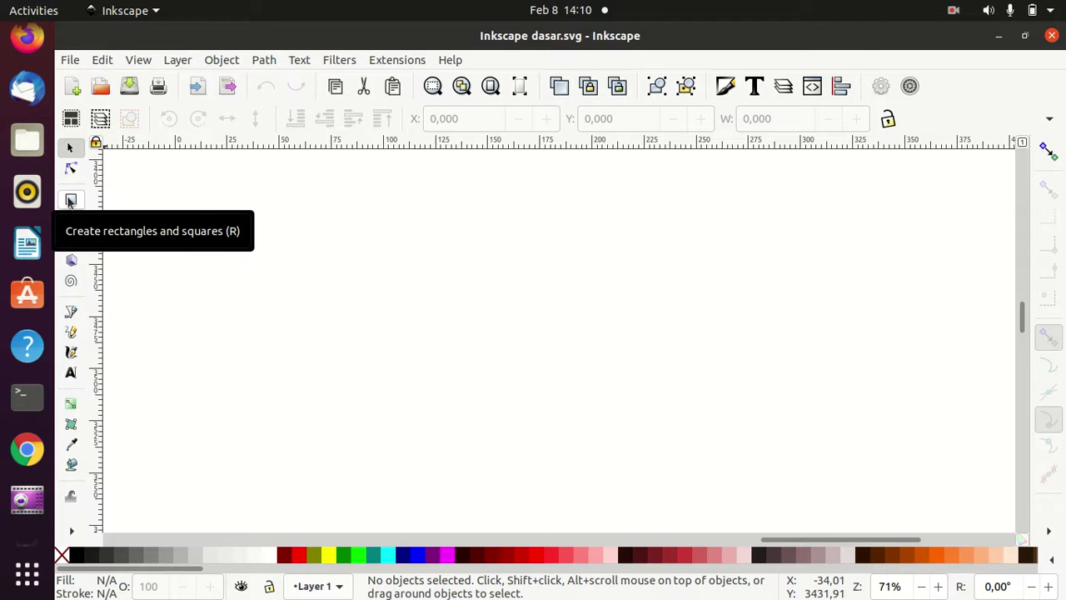
- Draw a cyan, red-outlined rectangle of about 79.6 × 93.7 mm on the blank canvas
click(261, 61)
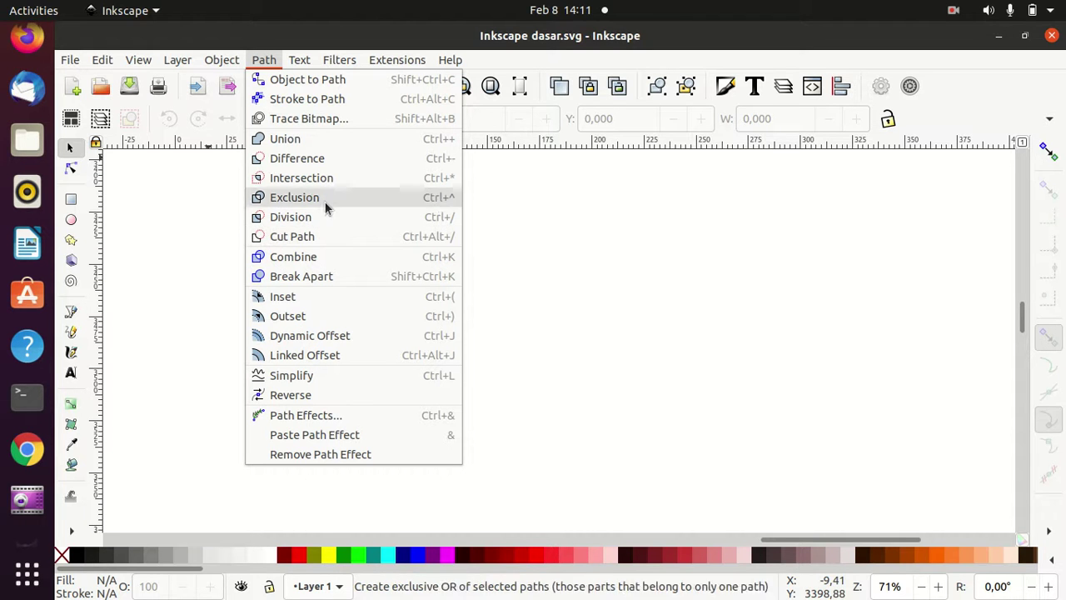
click(190, 237)
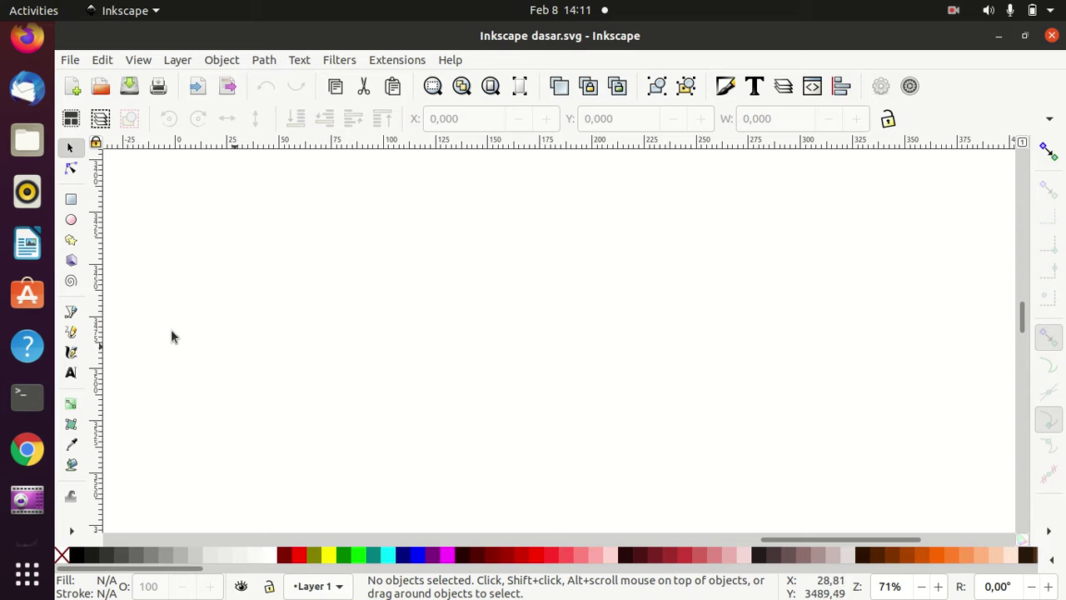
click(73, 205)
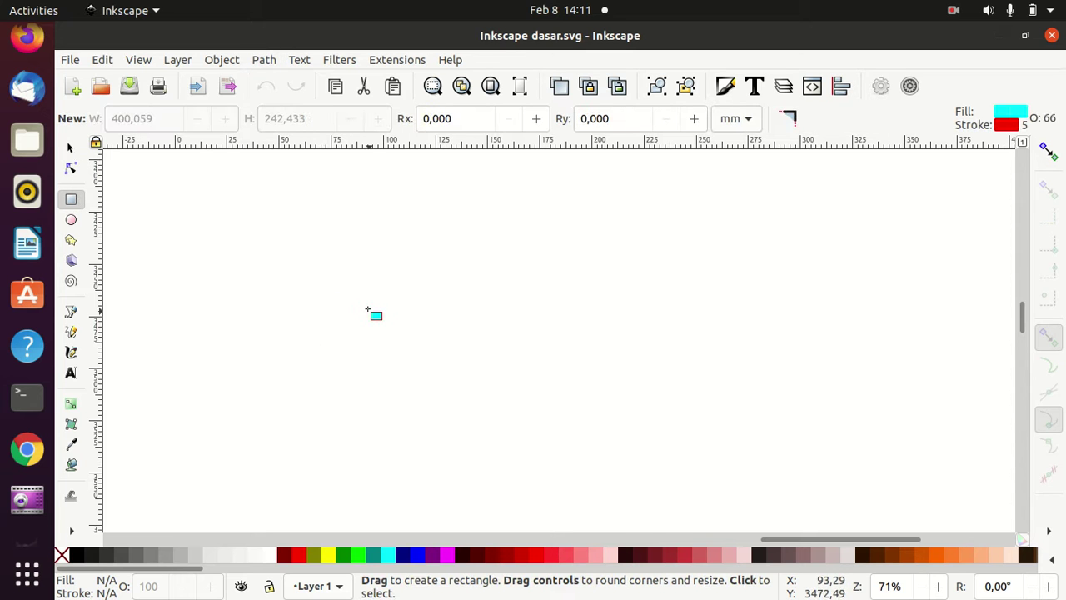
drag(396, 288, 563, 483)
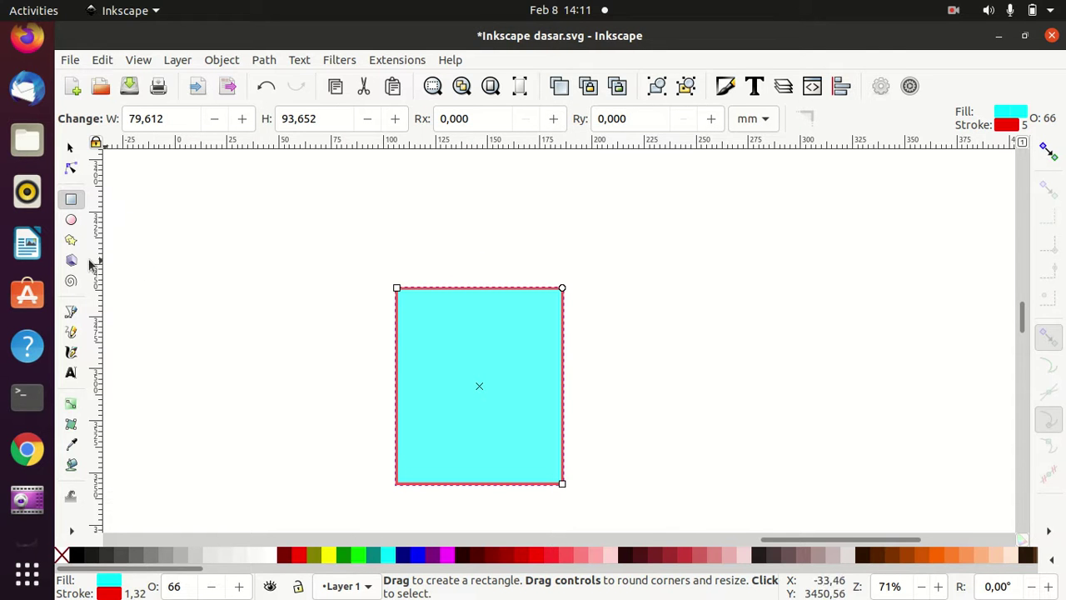
click(71, 220)
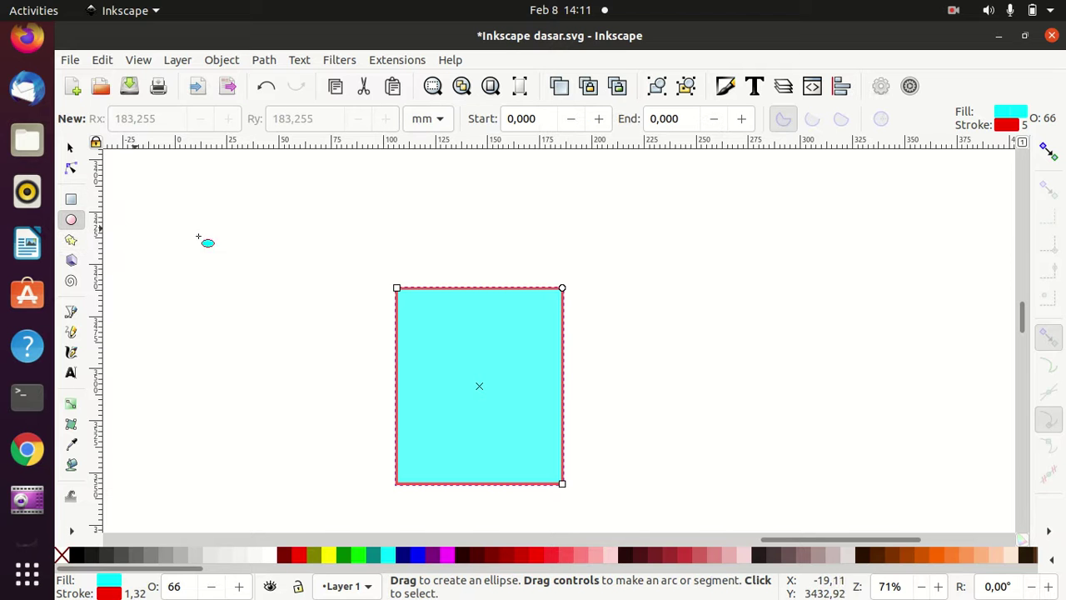
- Draw a five-pointed star about 97.3 mm wide over the rectangle's top and select both
click(72, 239)
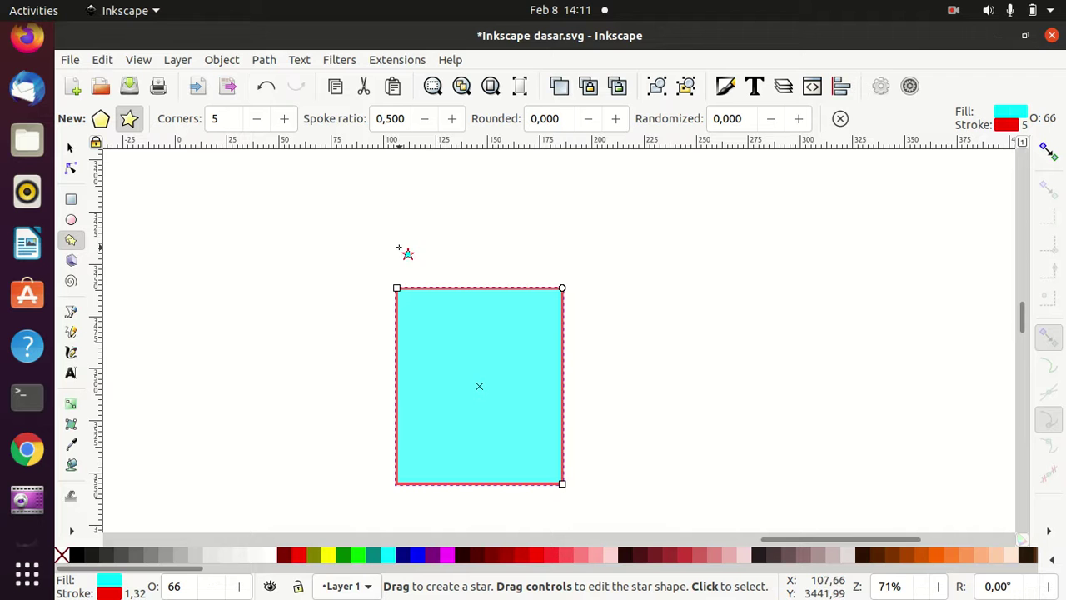
drag(406, 225, 466, 307)
click(70, 148)
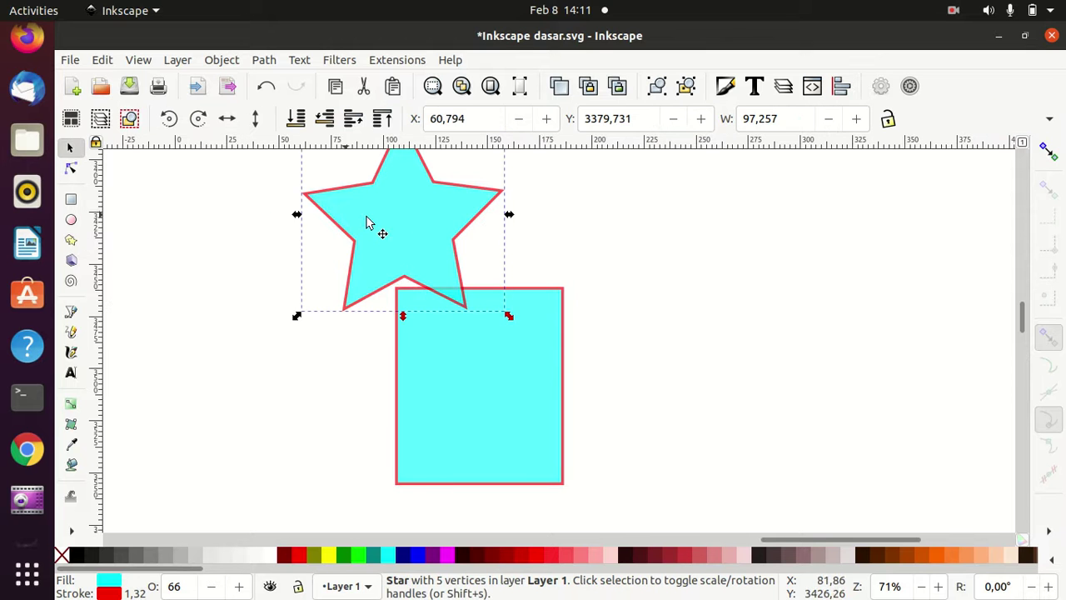
mouse_move(402, 219)
mouse_down()
mouse_move(473, 284)
mouse_move(477, 276)
mouse_up()
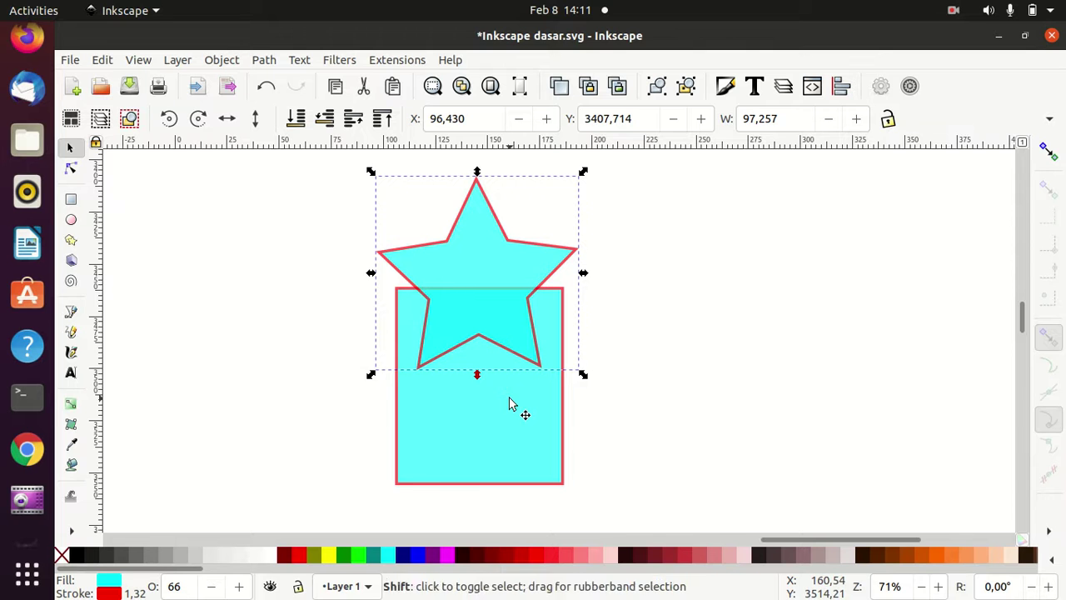
shift+click(511, 404)
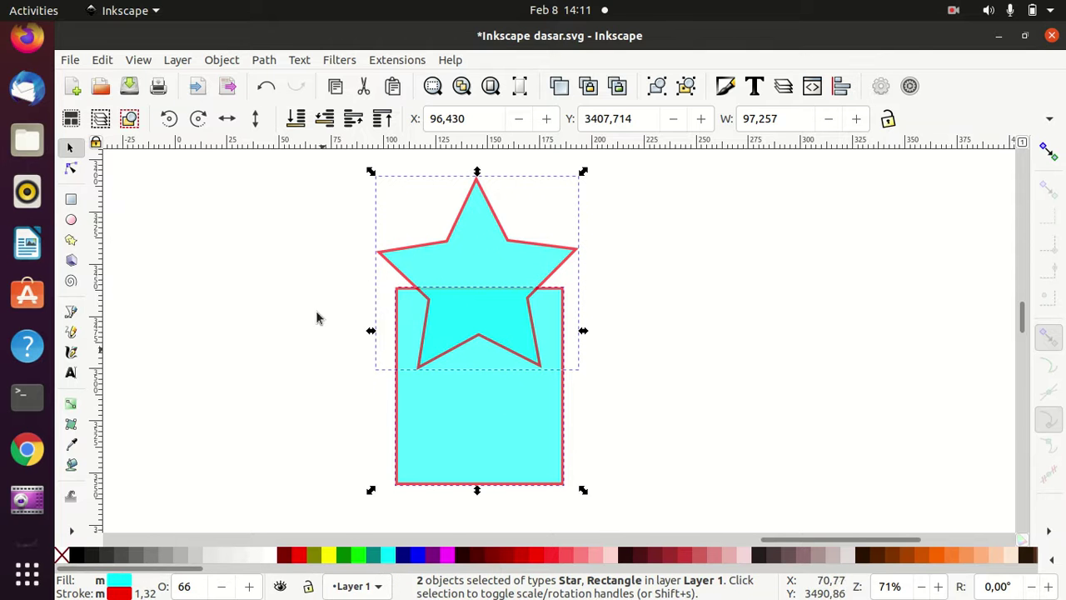
- Union the star and rectangle into a single 11-node path
click(264, 60)
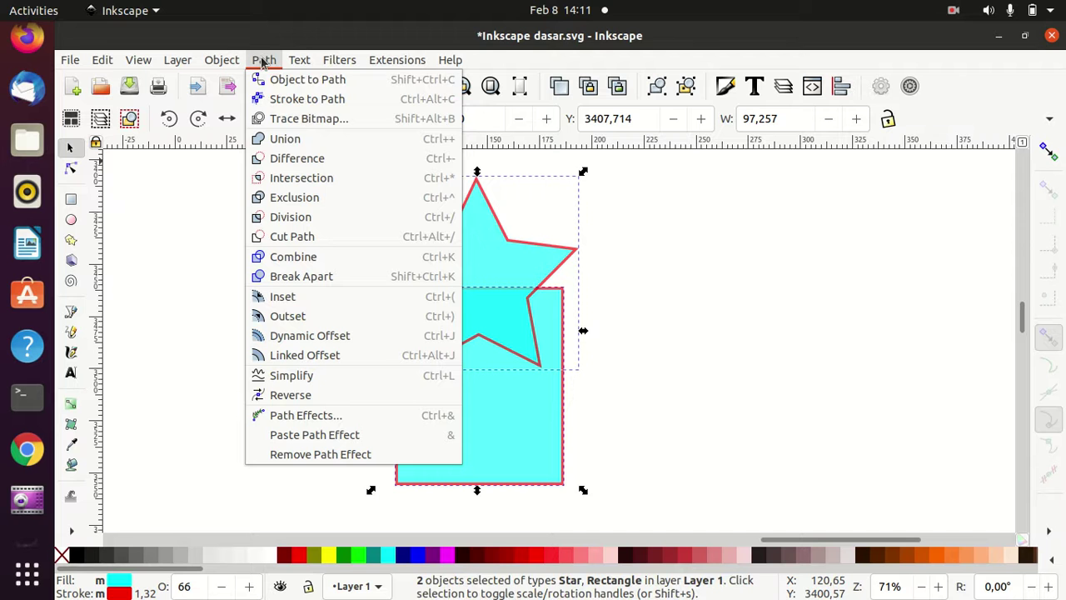
click(296, 140)
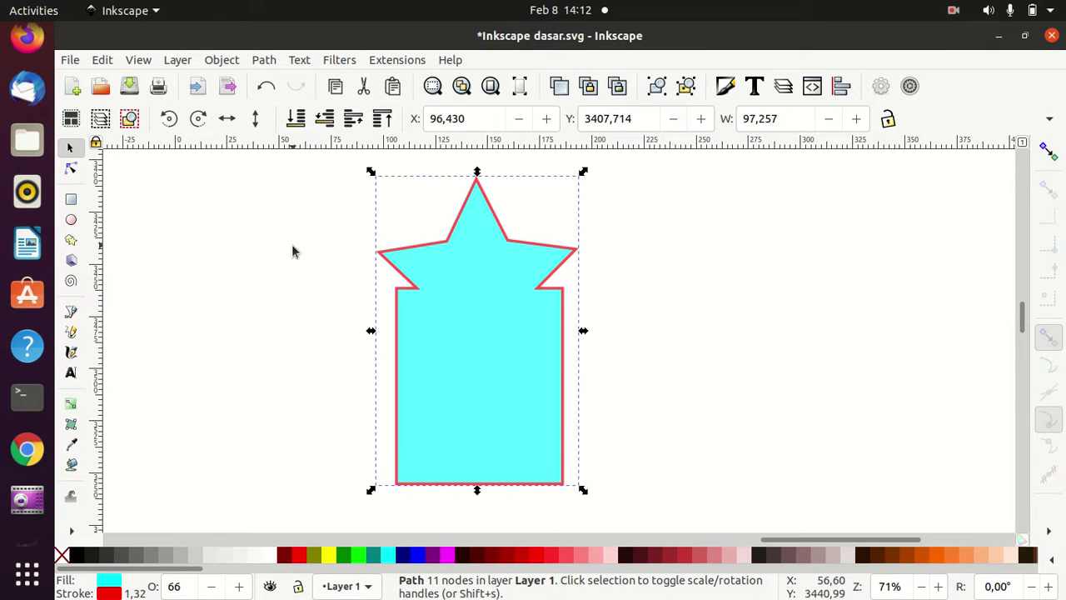
- Draw a lime-green circle of radius 21.352 inside the lower part of the merged shape
click(70, 219)
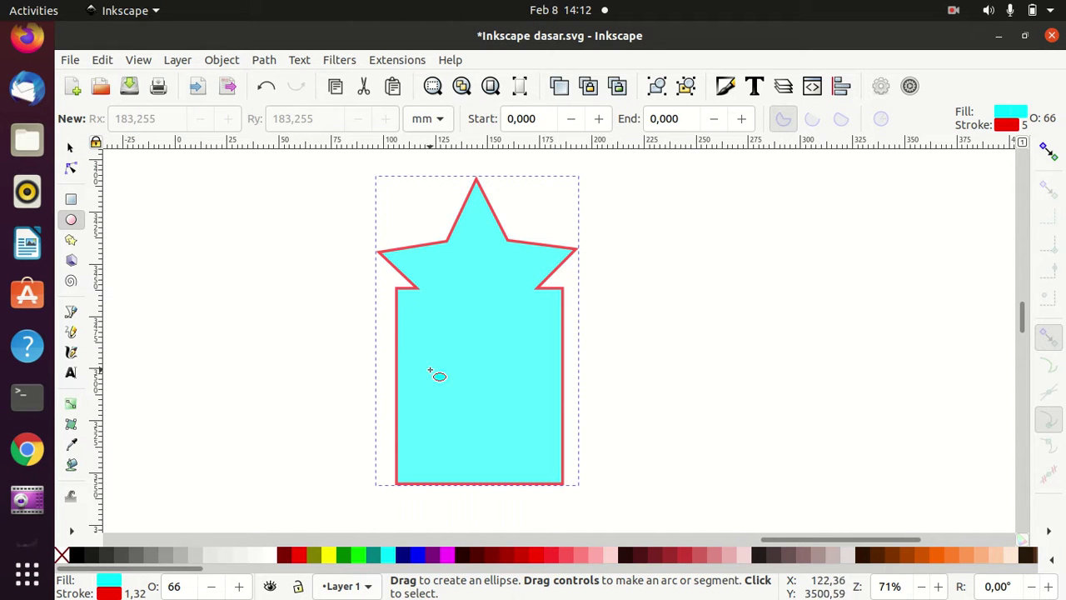
key(ctrl)
key(shift)
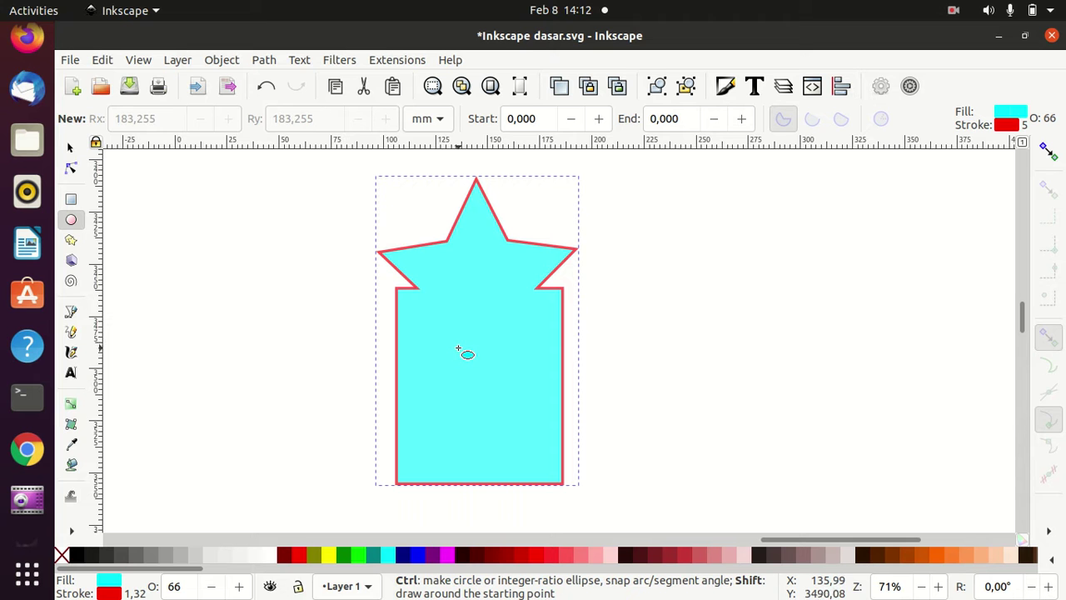
drag(475, 361, 510, 403)
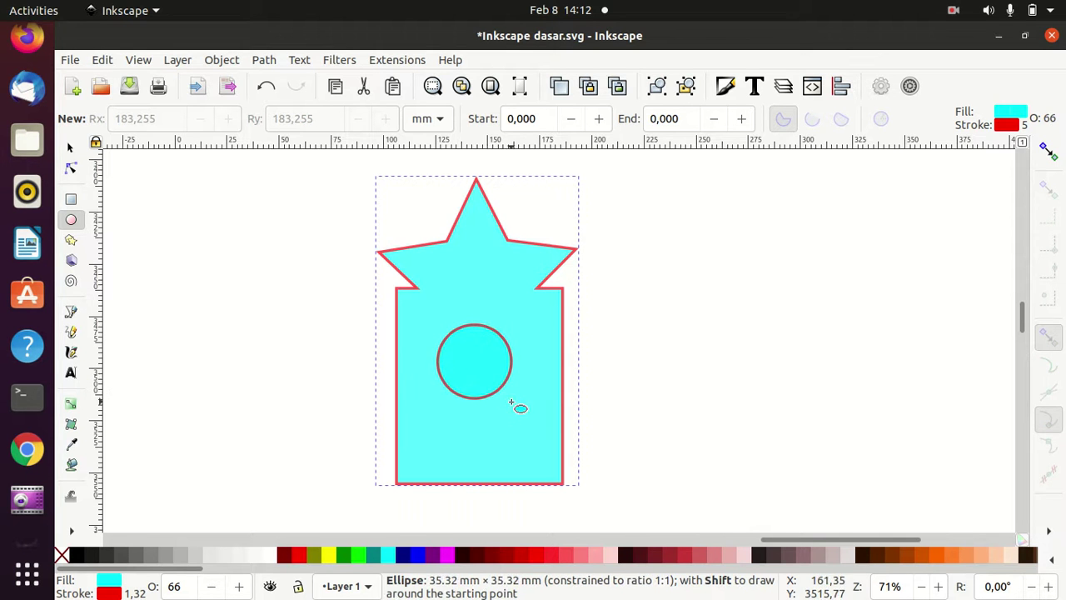
drag(509, 402, 519, 406)
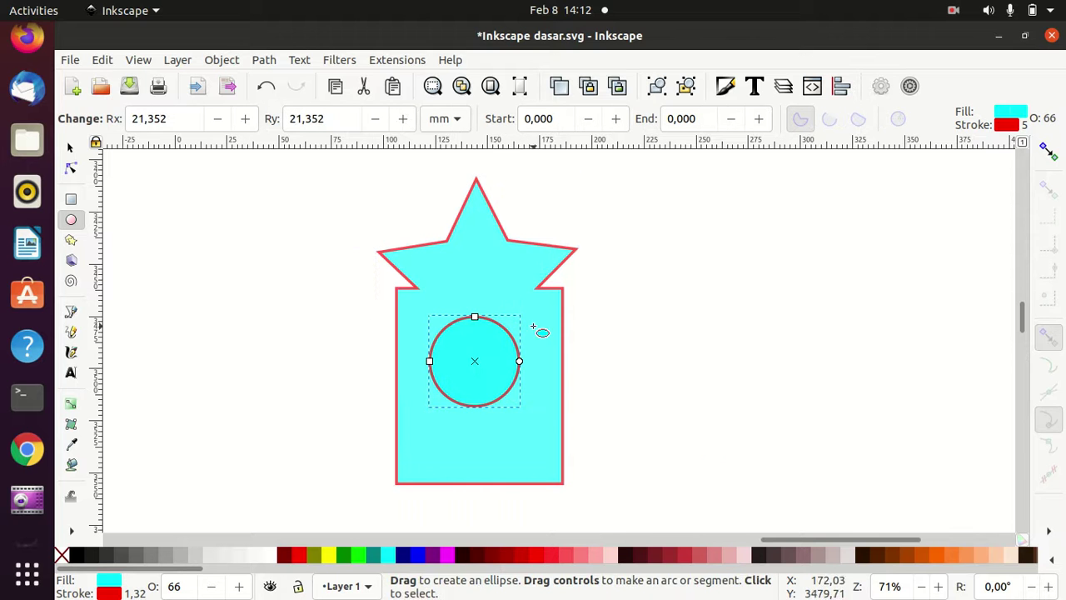
click(535, 555)
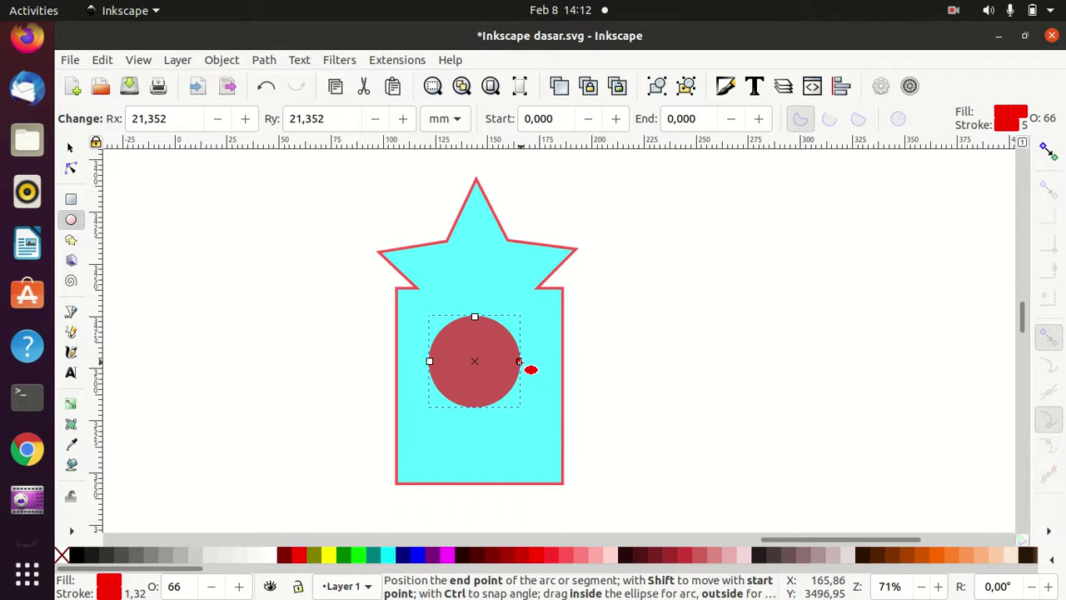
click(356, 552)
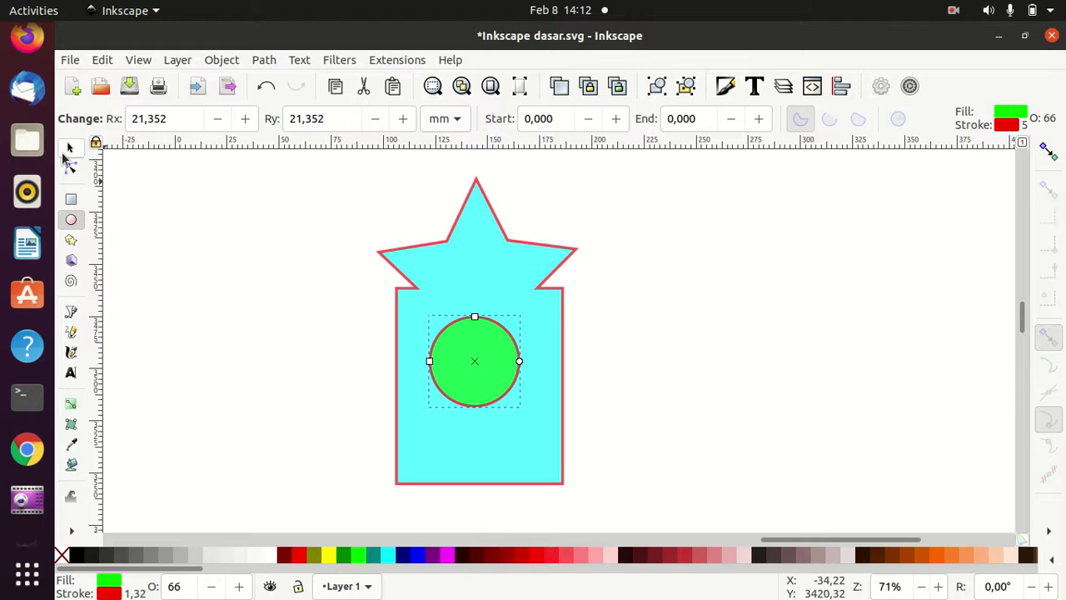
click(71, 148)
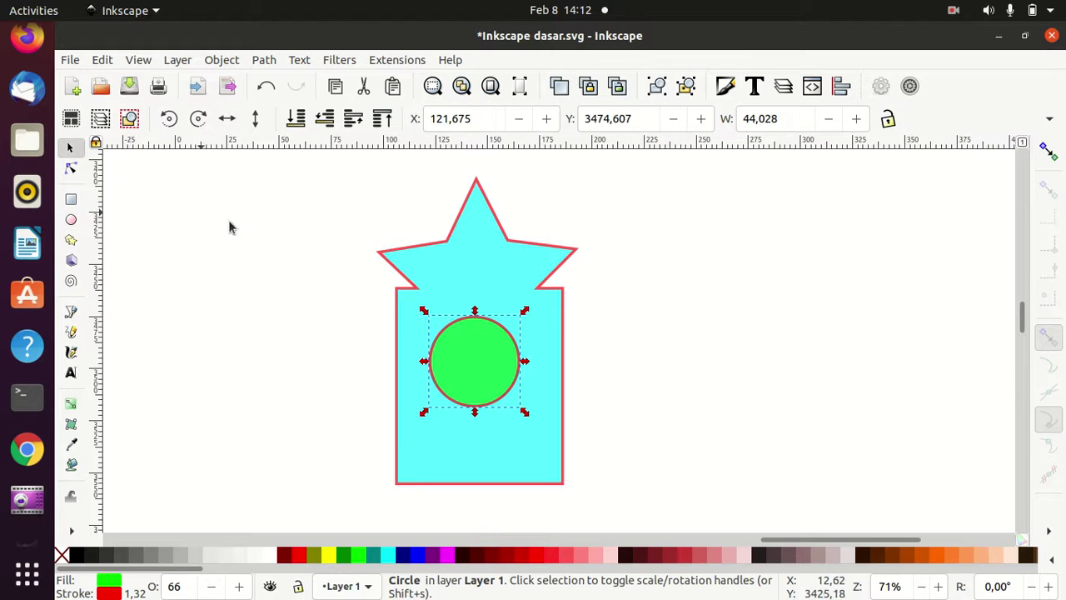
- Subtract the circle from the star-topped shape with Difference, then nudge the result right
key(shift)
shift+click(477, 259)
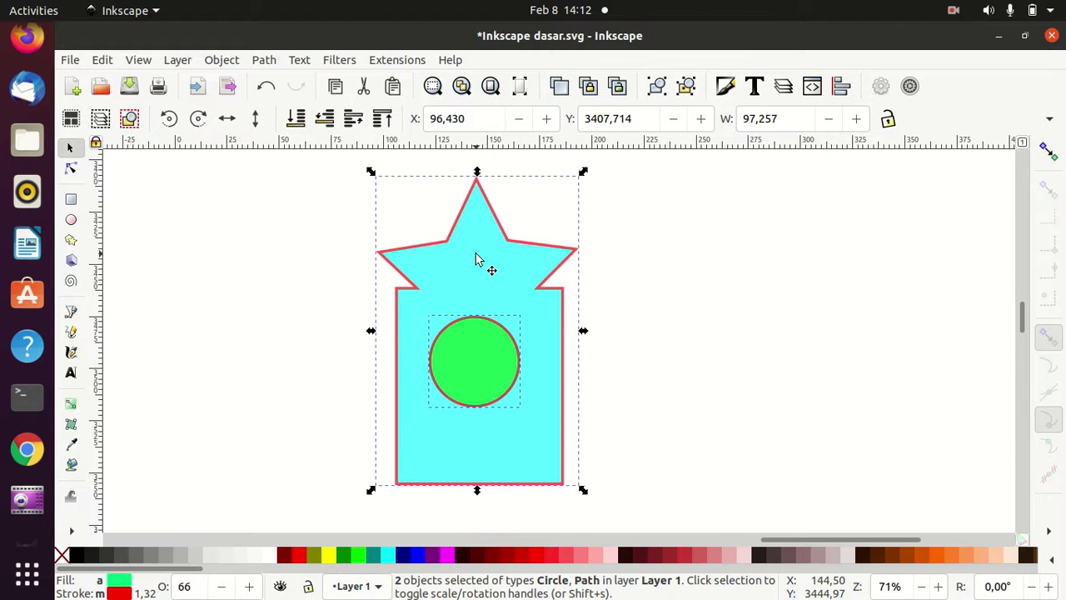
click(264, 60)
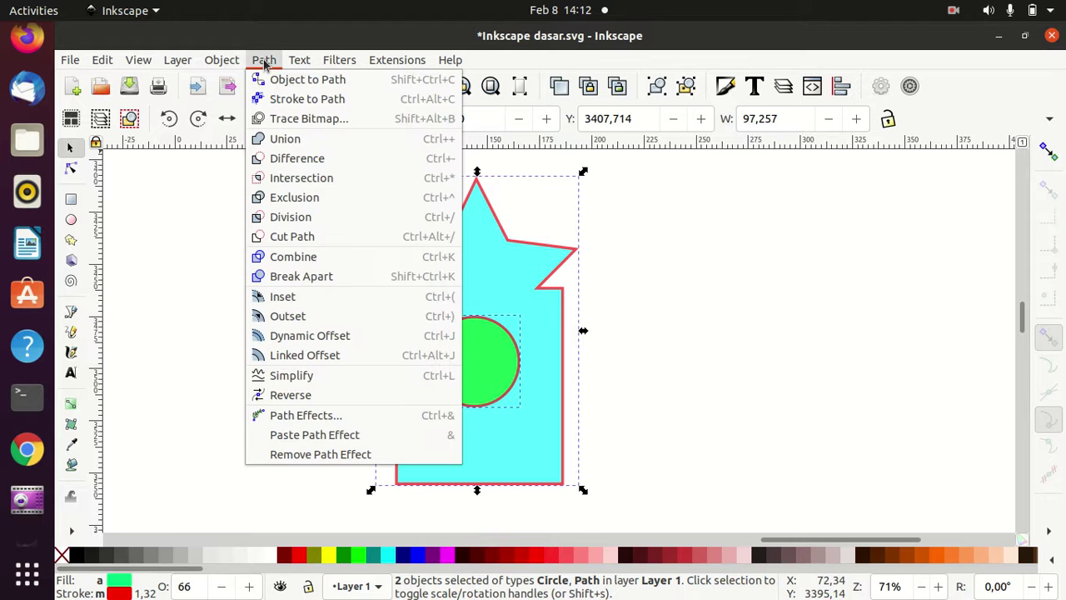
click(311, 161)
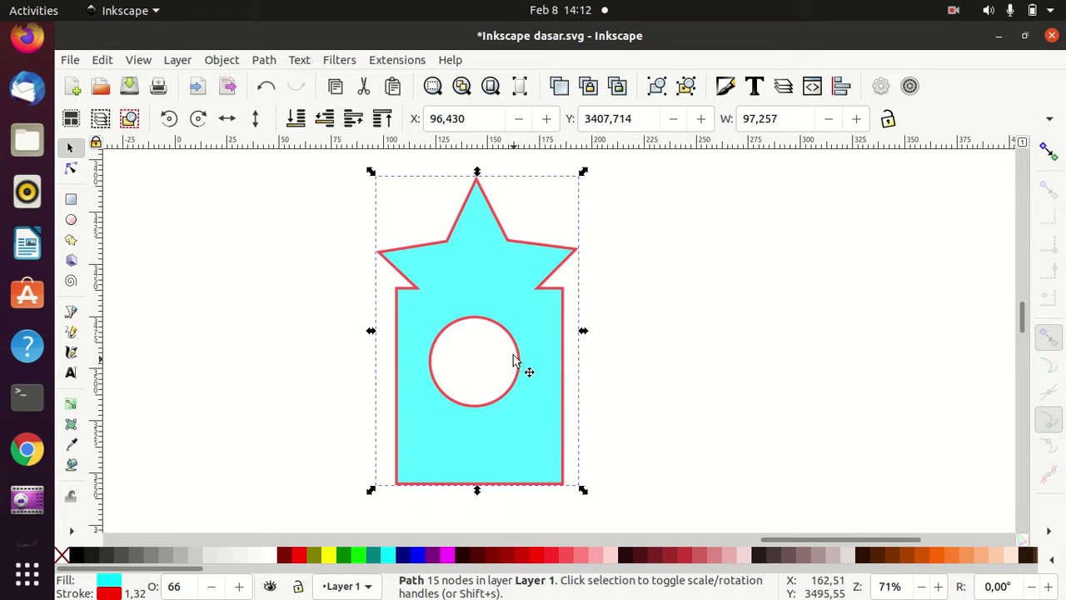
mouse_move(503, 287)
mouse_down()
mouse_move(312, 269)
mouse_move(554, 283)
mouse_up()
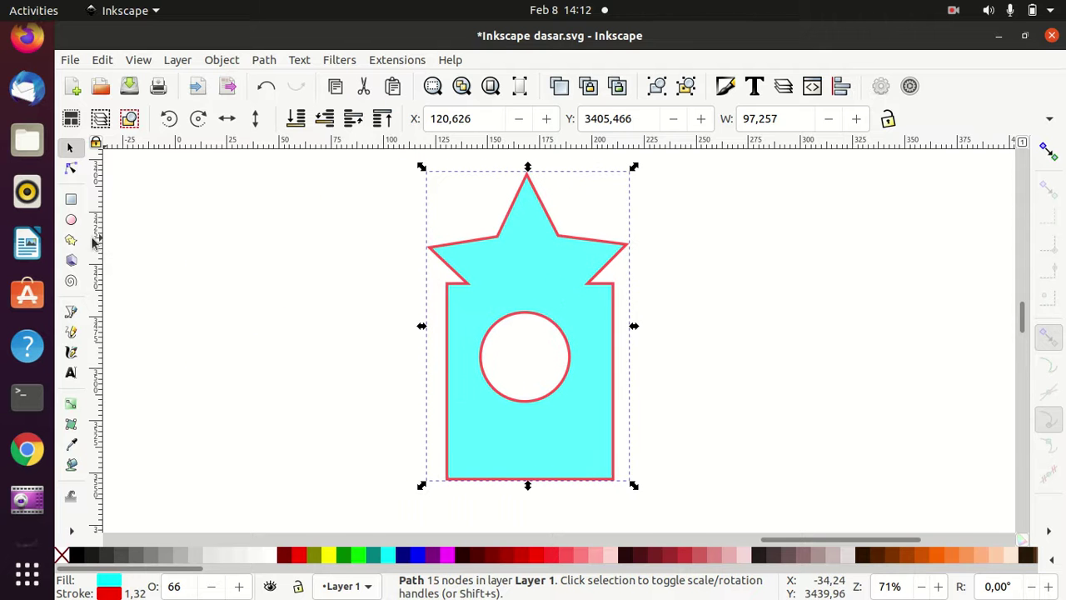
- Draw, then delete a temporary green rectangle, and move the holed badge left to X 52.555
click(72, 201)
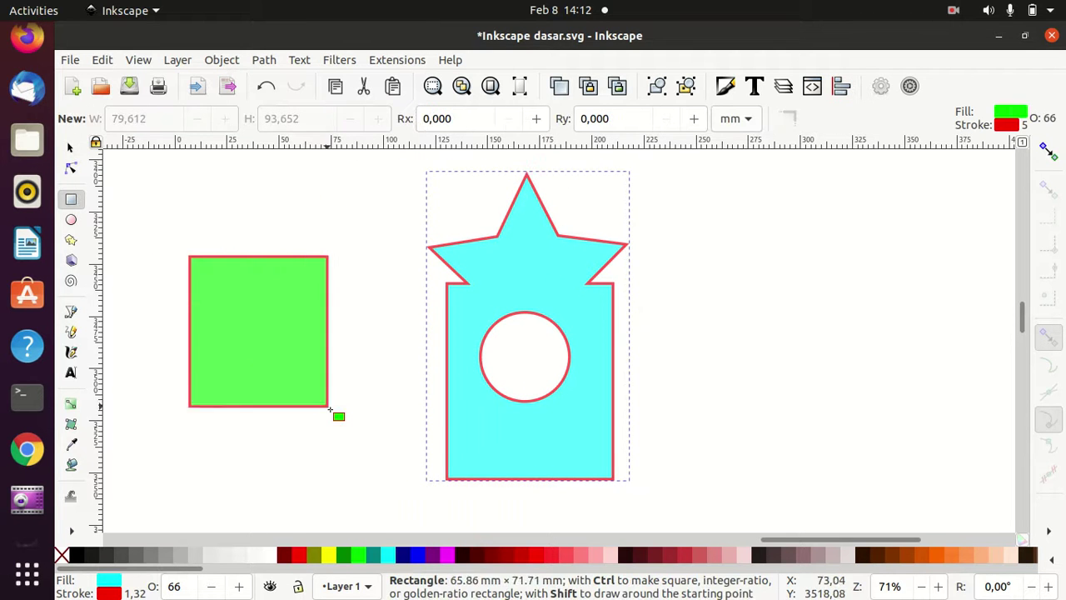
drag(190, 256, 341, 423)
click(71, 150)
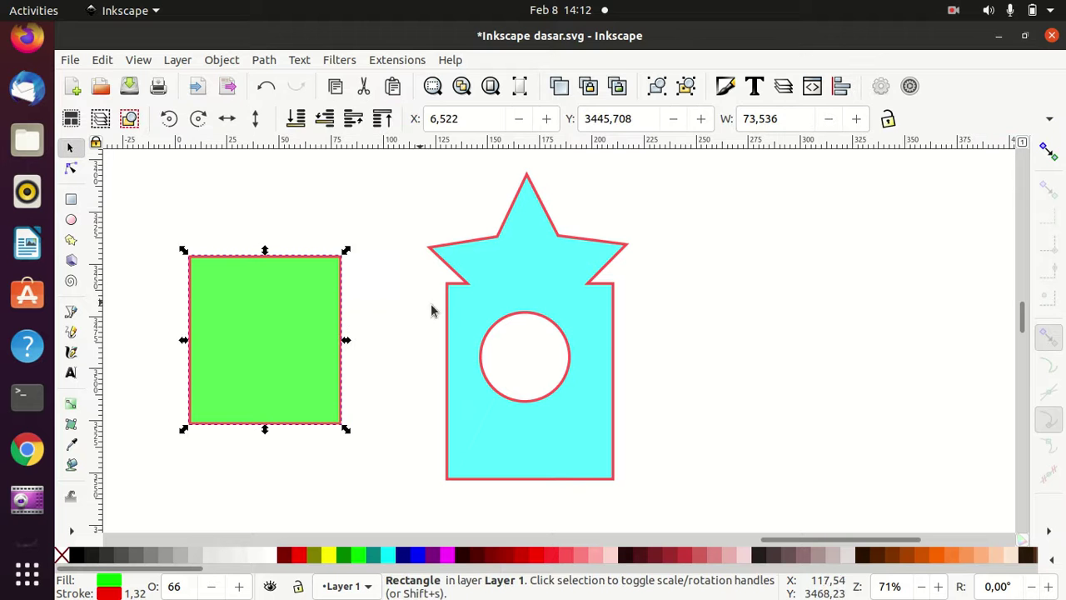
drag(521, 233, 346, 231)
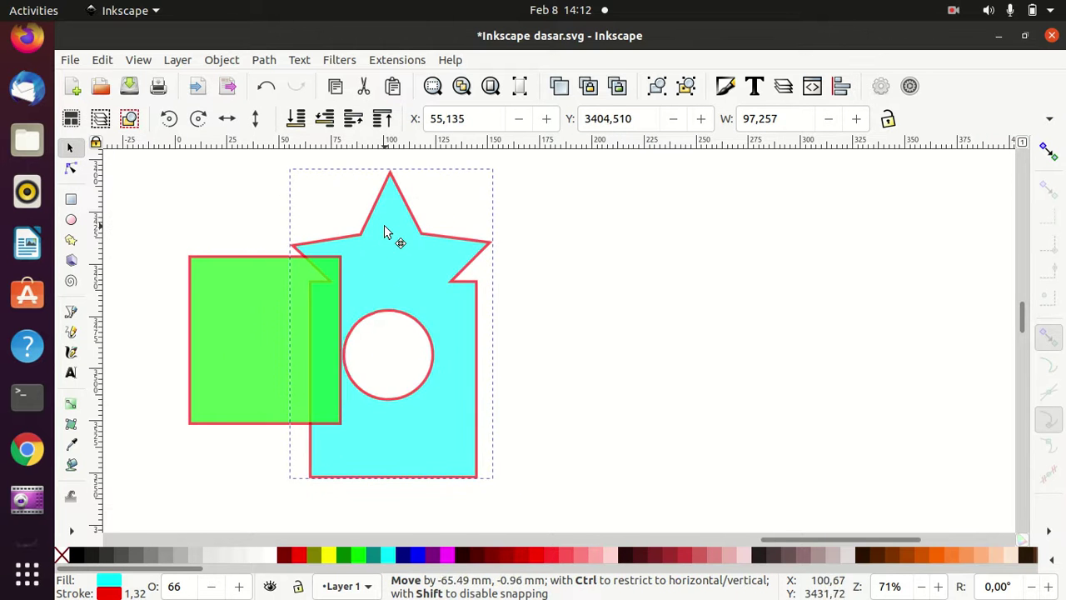
drag(348, 231, 545, 226)
click(213, 299)
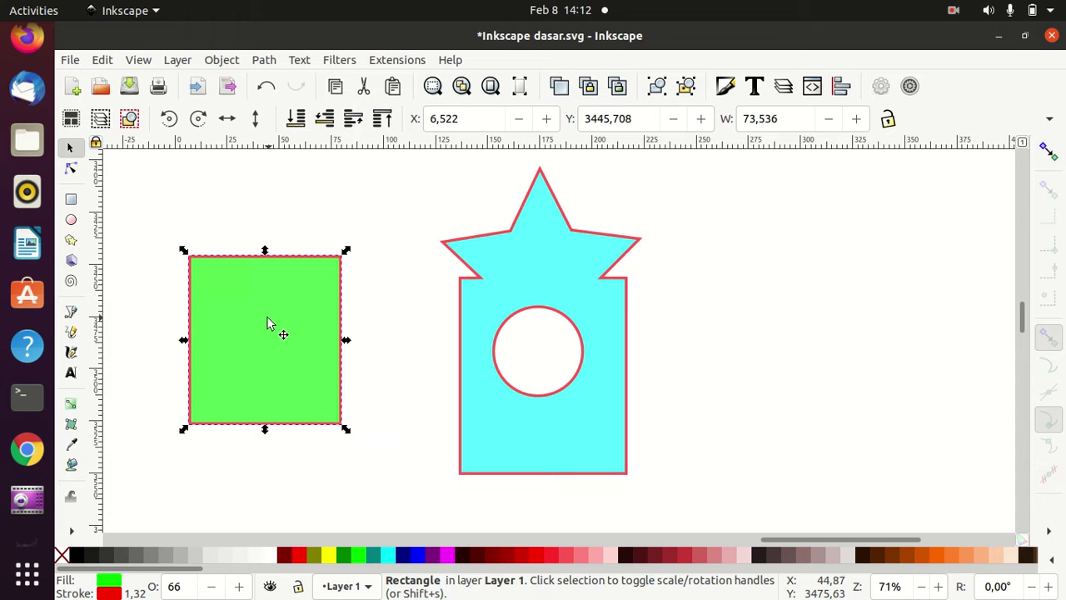
key(Delete)
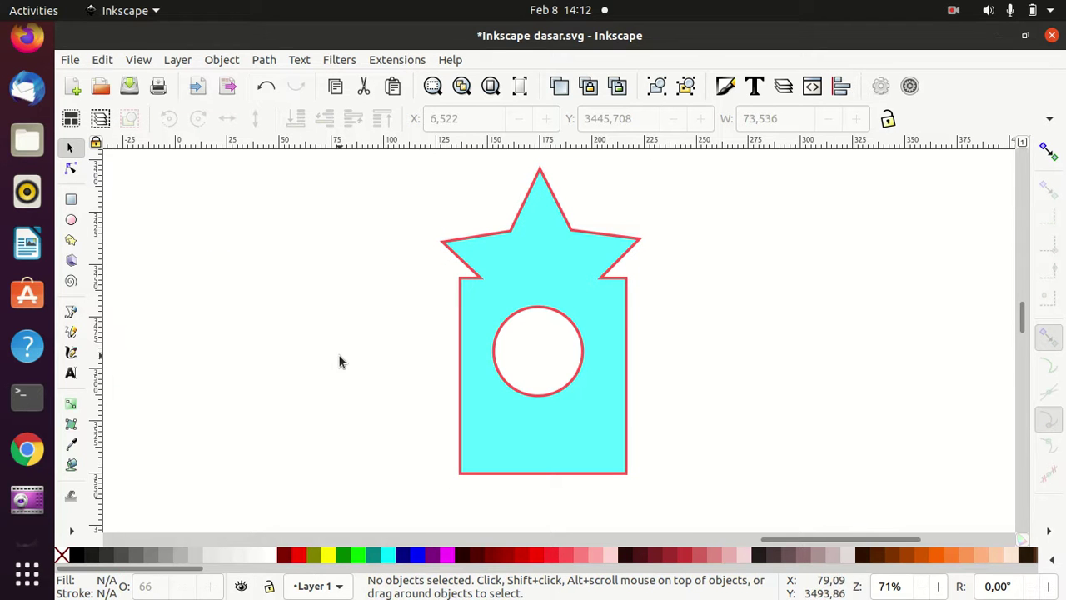
drag(528, 274, 374, 273)
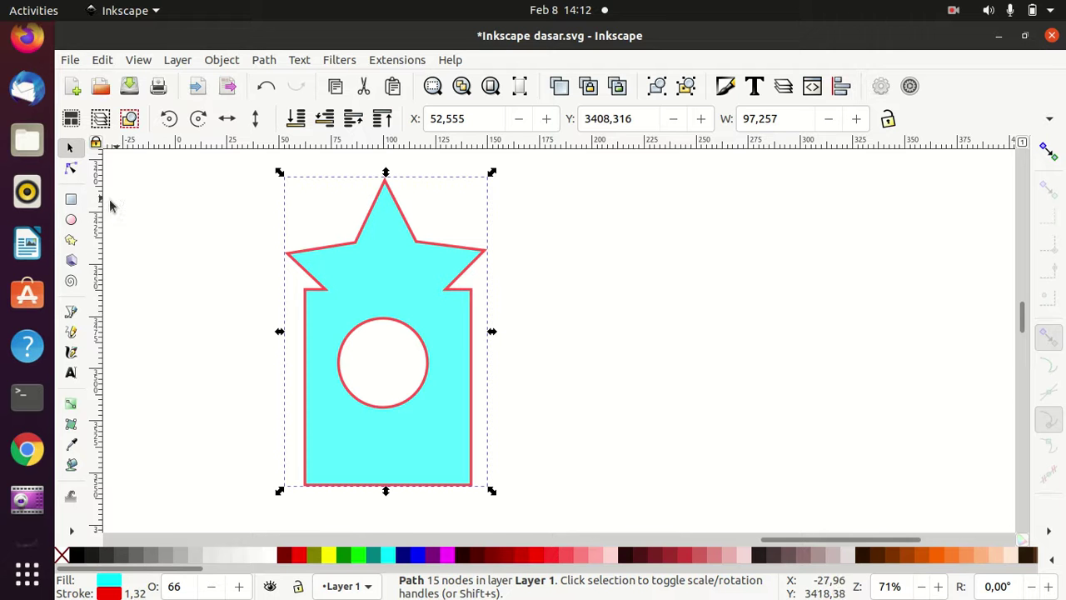
- Draw a lime-green ellipse about 121.7 mm wide covering the badge and select both
click(71, 221)
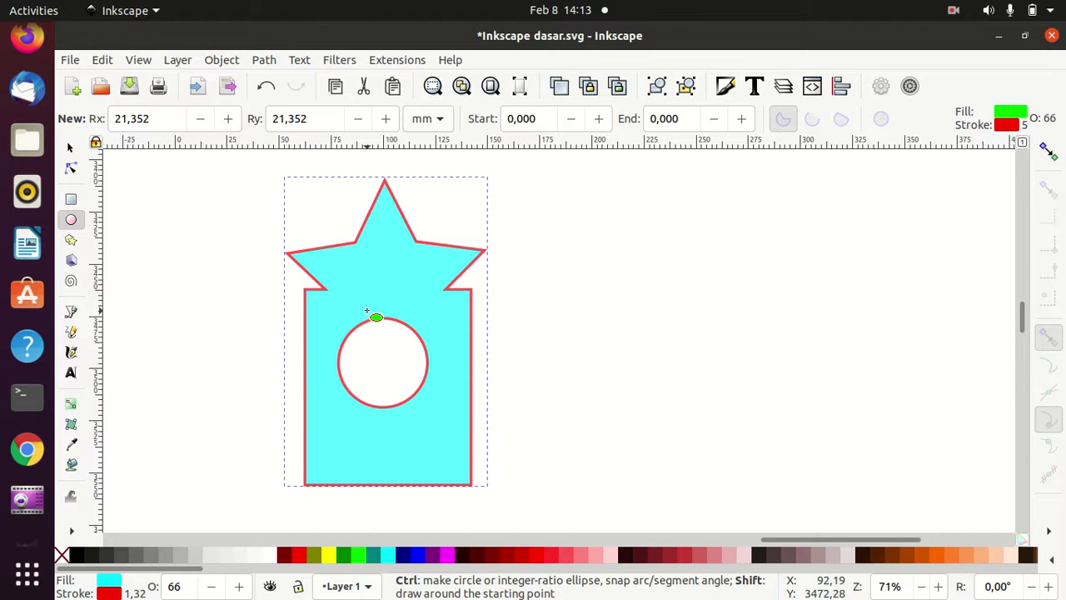
mouse_move(369, 300)
mouse_down()
mouse_move(411, 367)
mouse_move(501, 463)
mouse_move(503, 477)
mouse_move(494, 456)
mouse_move(497, 480)
mouse_up()
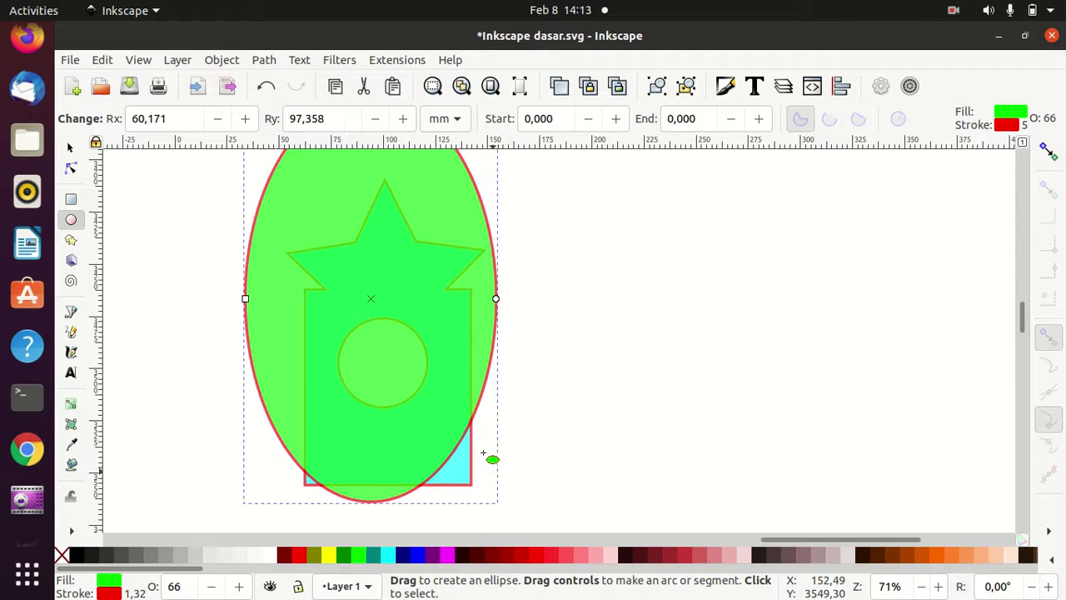
click(72, 147)
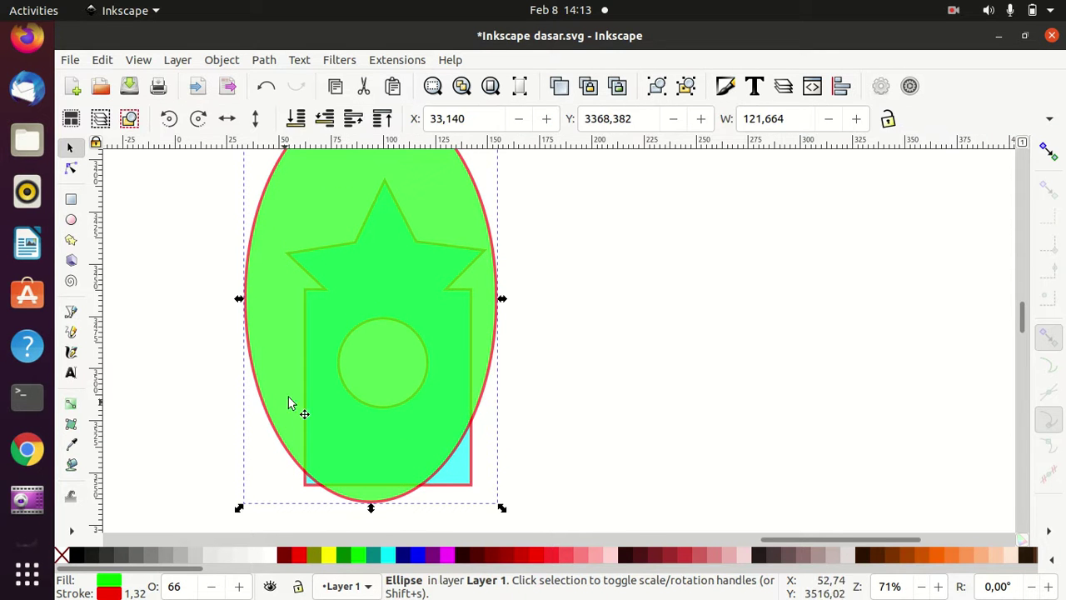
mouse_move(379, 297)
mouse_down()
mouse_move(402, 261)
mouse_move(399, 245)
mouse_move(396, 254)
mouse_up()
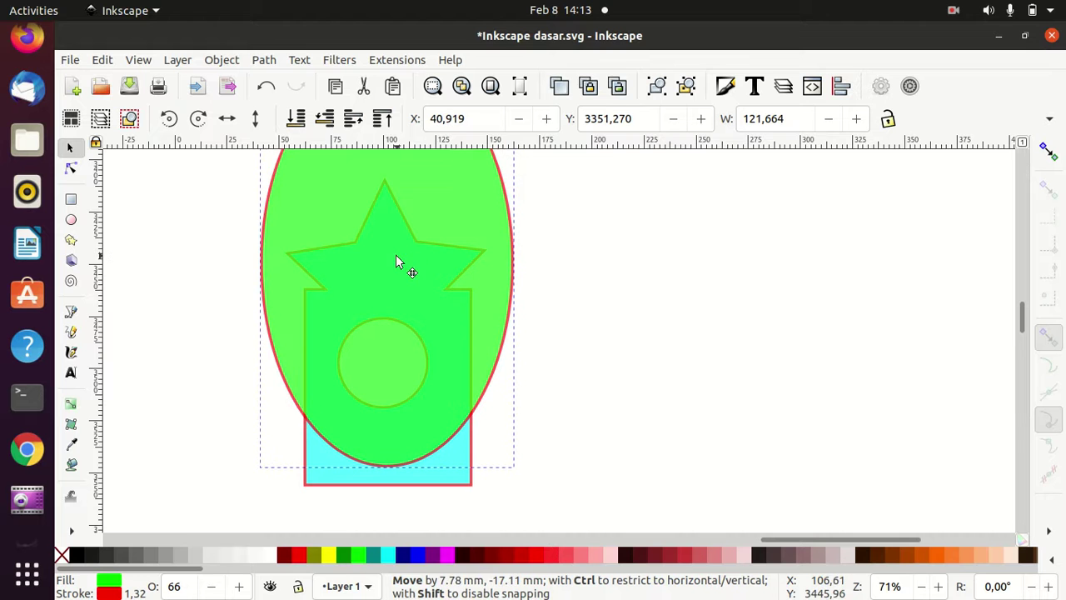
shift+click(453, 456)
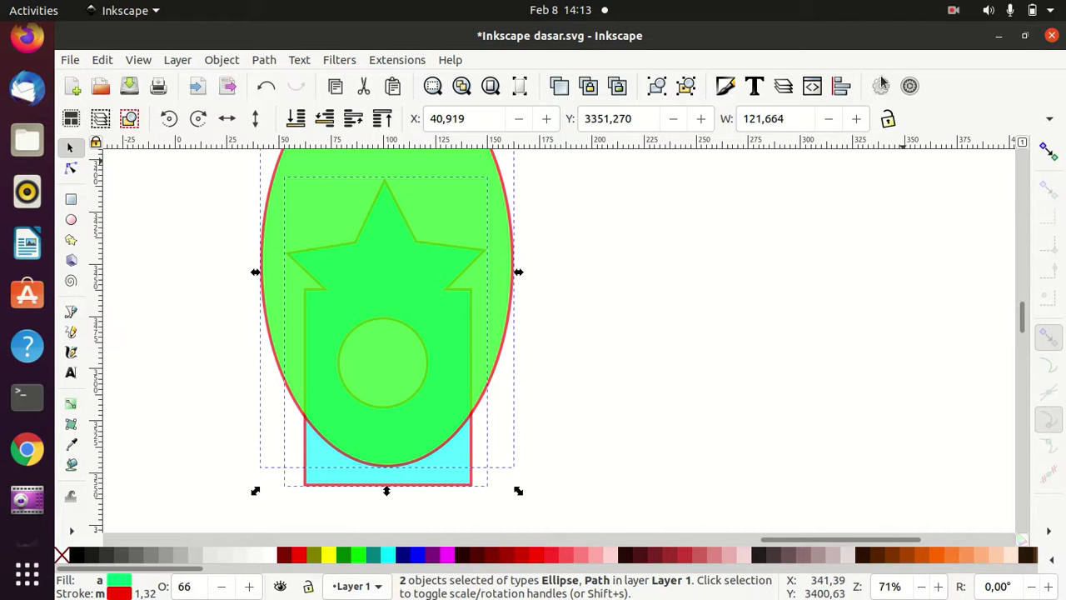
click(841, 85)
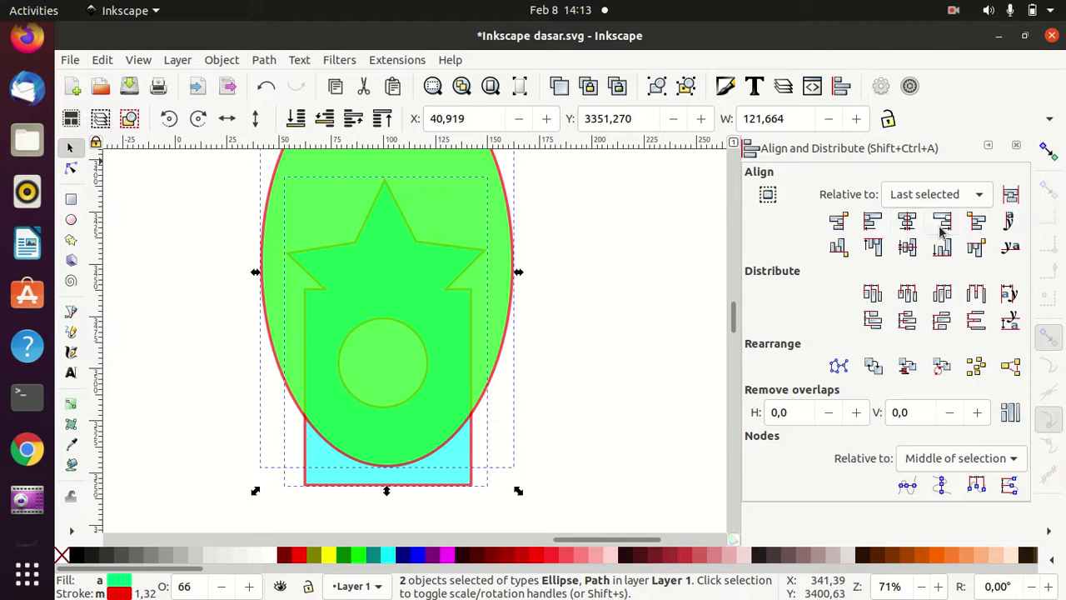
- Intersect the ellipse with the badge, leaving a 16-node shield with a rounded bottom
click(638, 347)
click(450, 293)
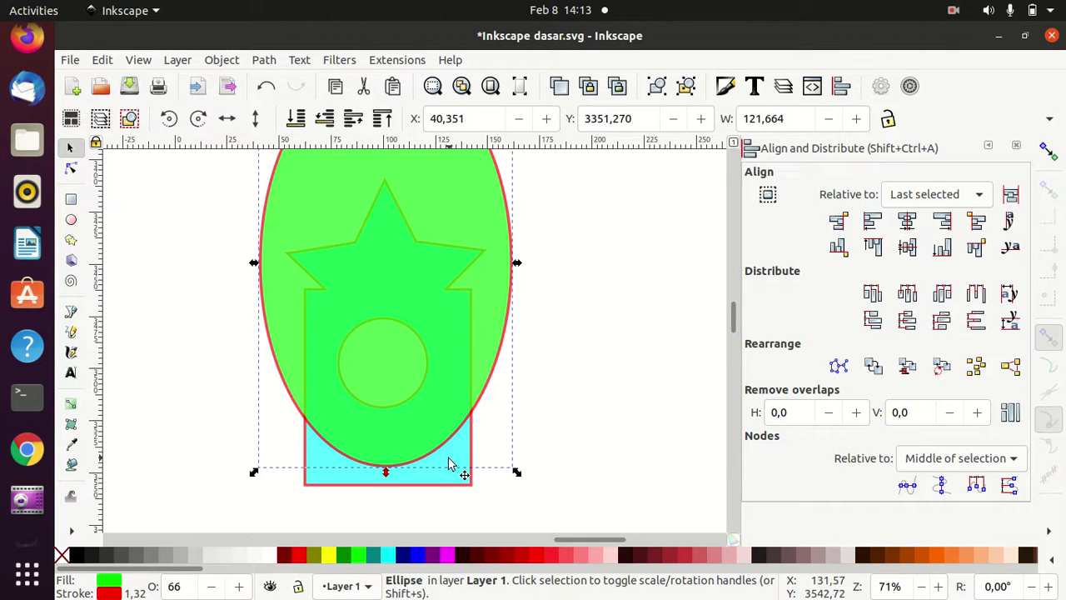
shift+click(450, 464)
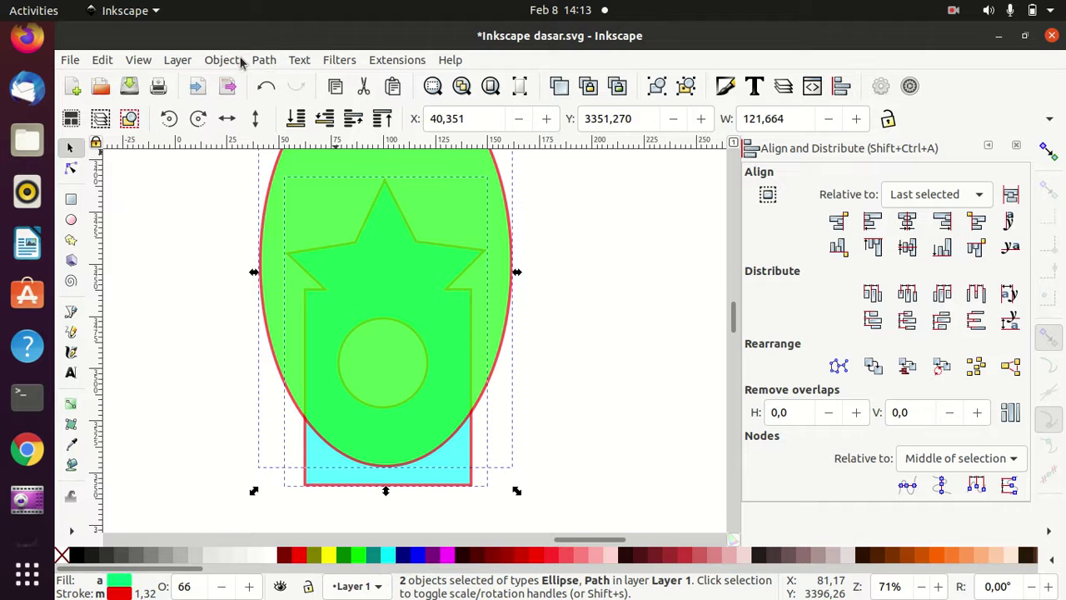
click(261, 60)
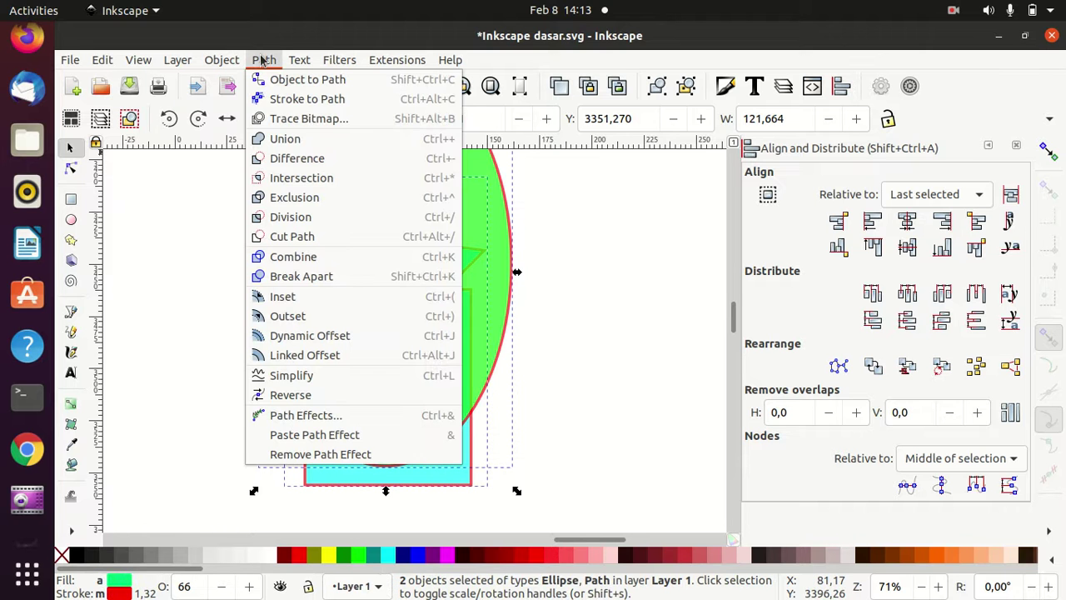
click(319, 177)
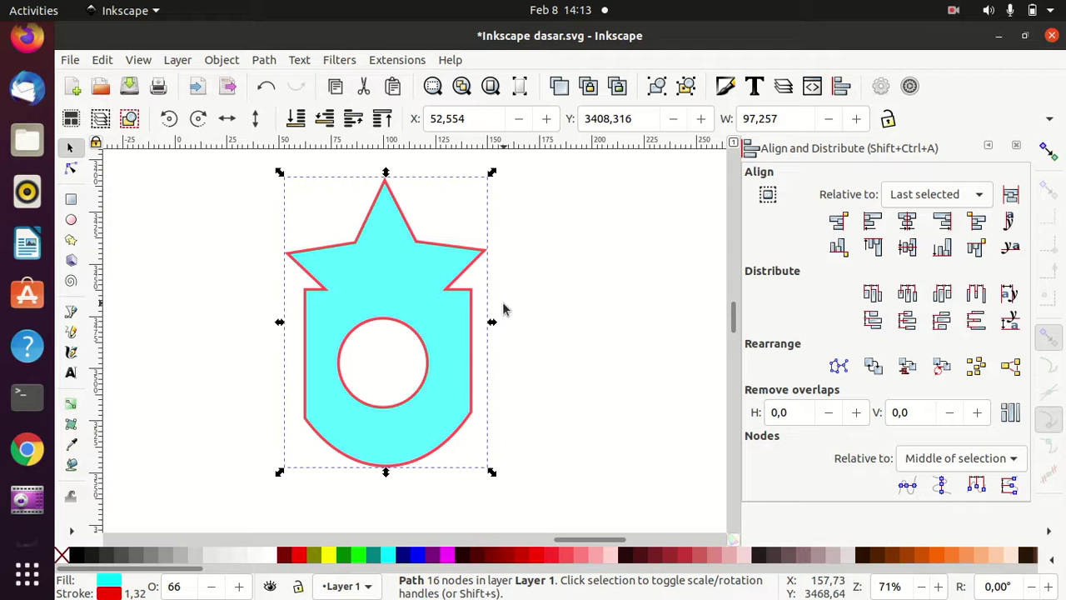
click(263, 62)
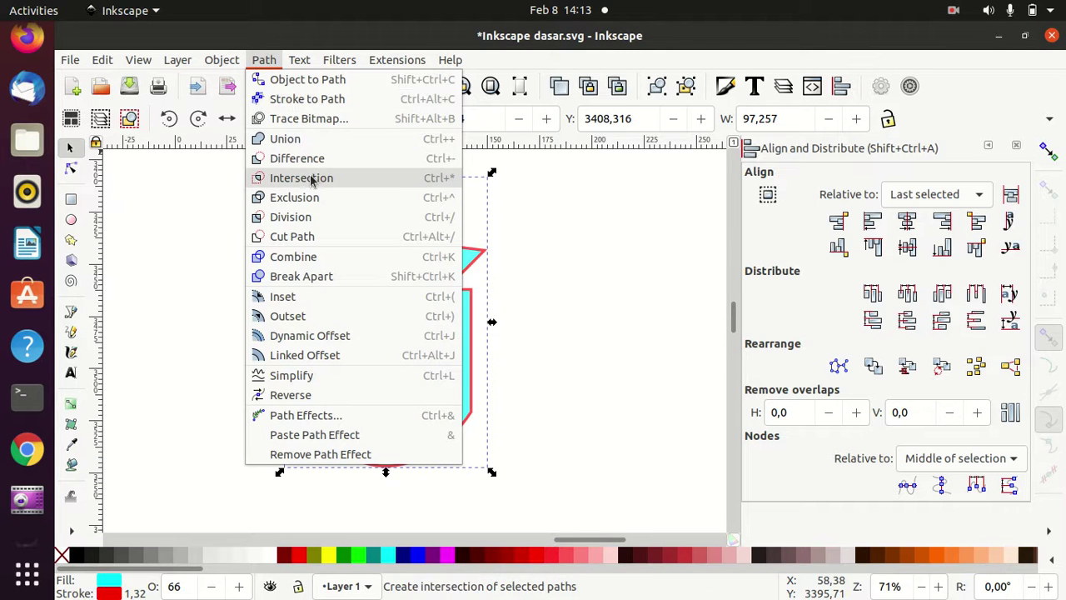
click(201, 256)
click(71, 198)
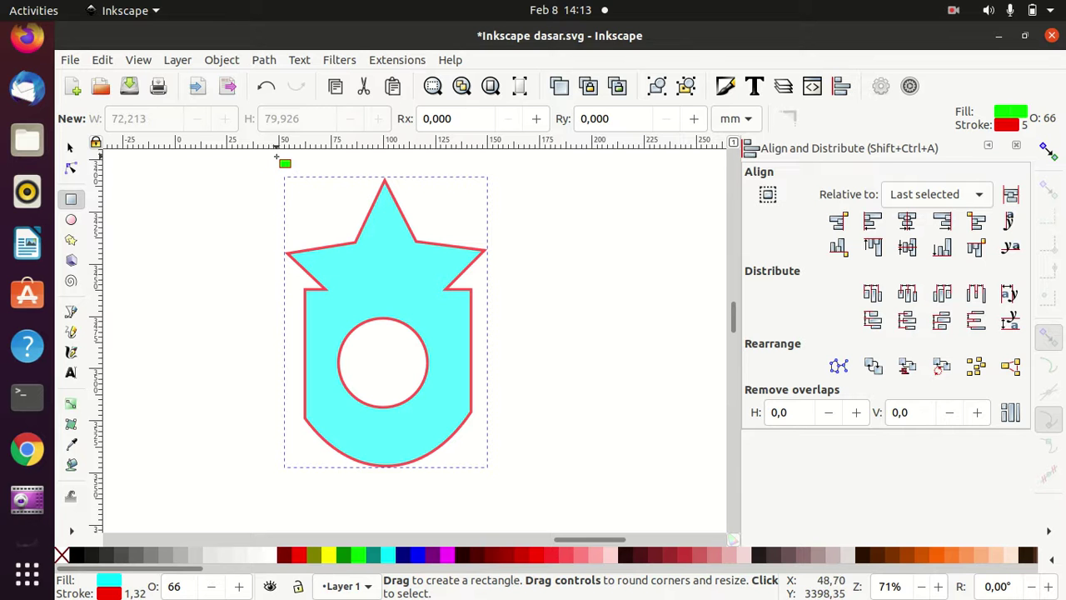
- Add a 108.252 mm-wide rectangle behind the shield, centre them vertically, and fill both blue
drag(276, 155, 498, 500)
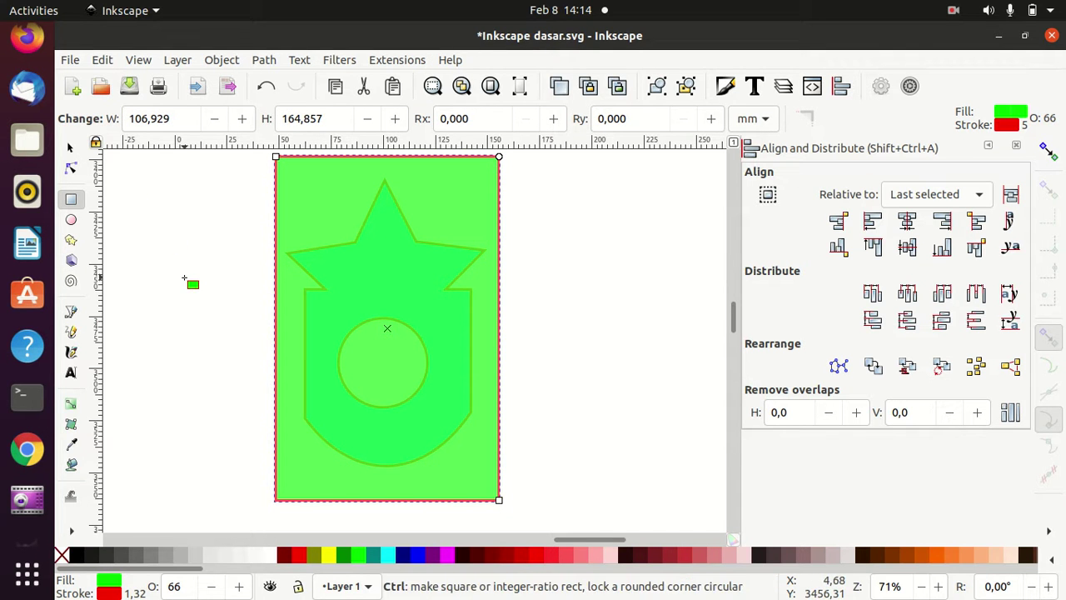
ctrl+scroll(185, 279, down, 1)
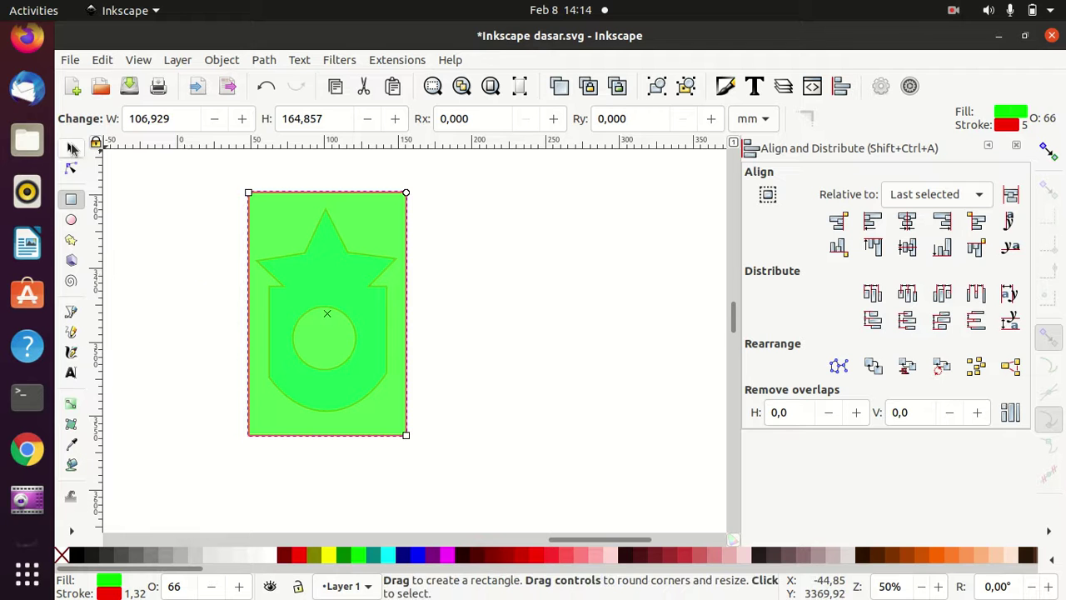
click(71, 147)
mouse_move(206, 168)
mouse_down()
mouse_move(412, 454)
mouse_move(464, 477)
mouse_up()
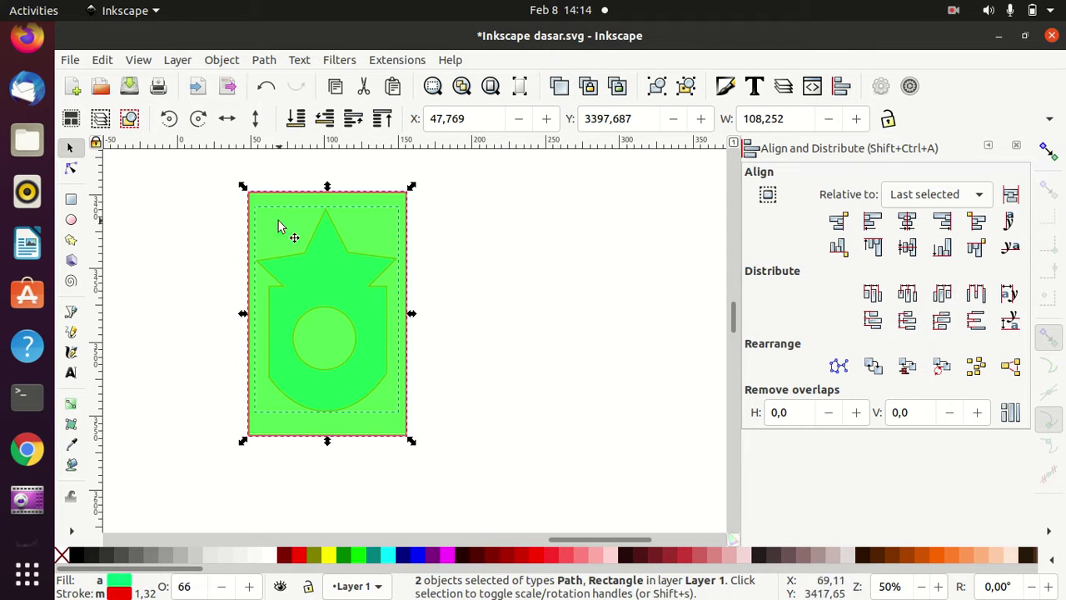
click(909, 221)
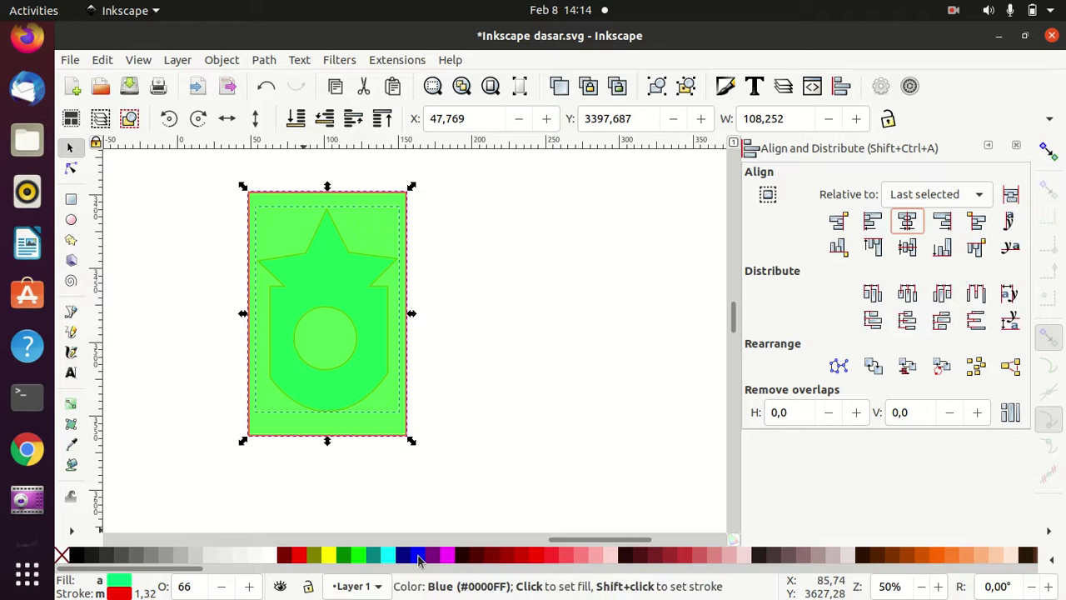
click(418, 561)
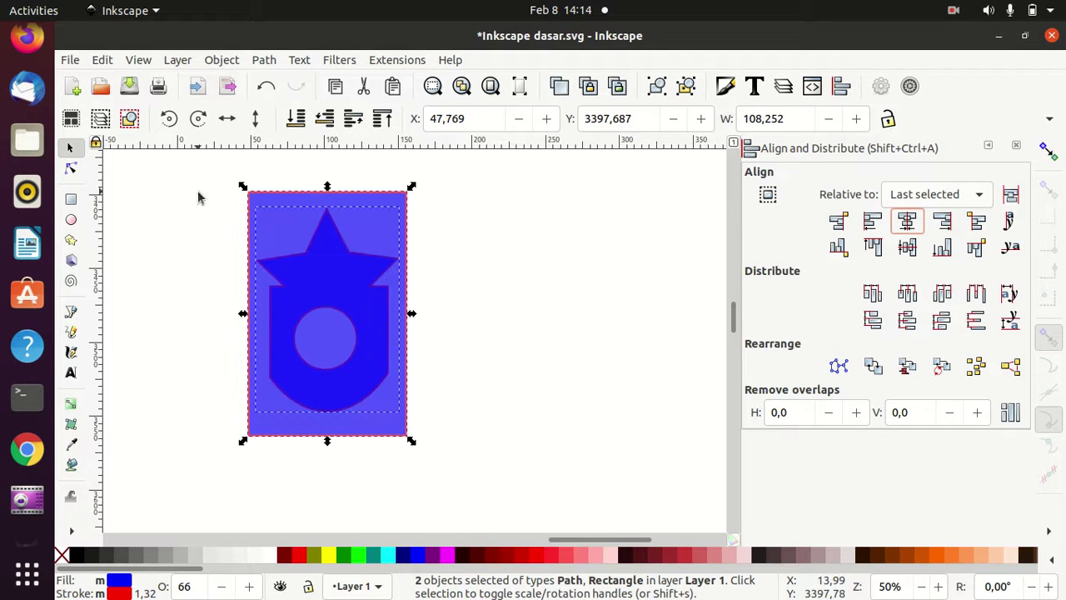
click(264, 60)
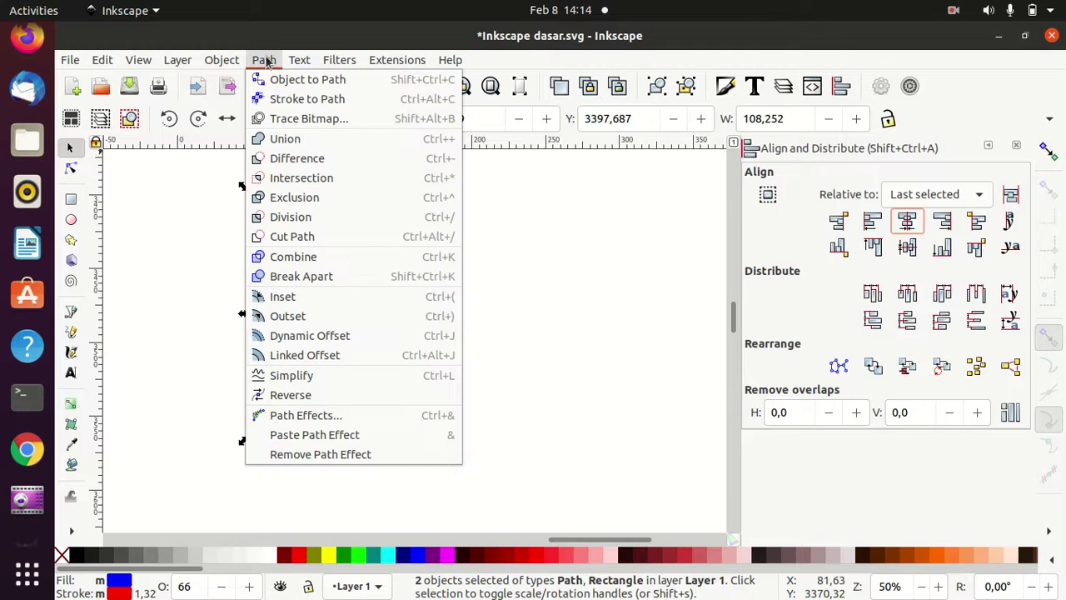
- Apply Exclusion to cut the shield from the blue rectangle, then nudge the result right
click(294, 198)
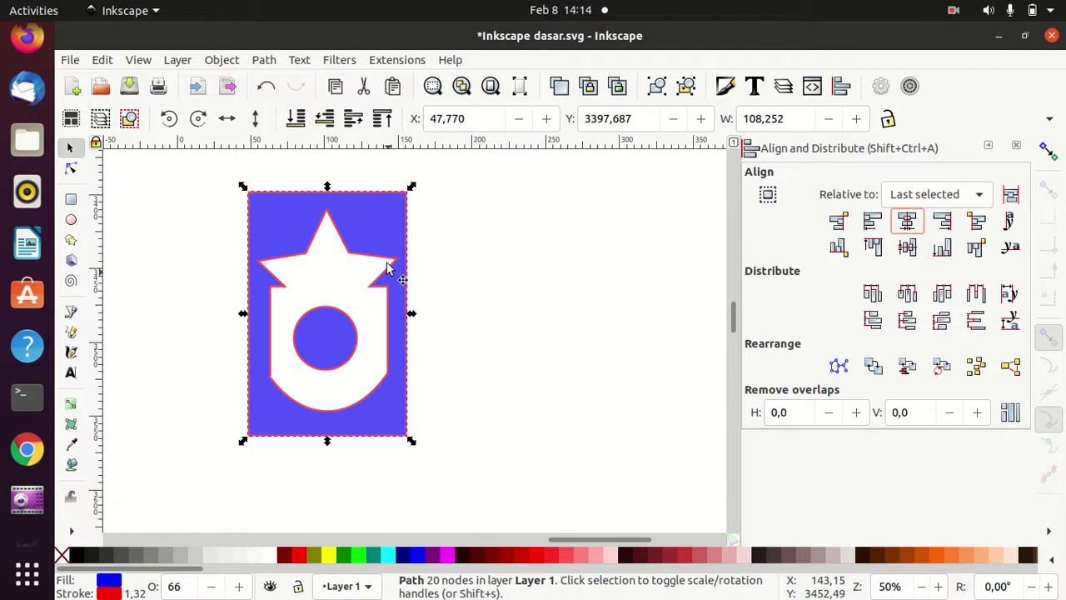
drag(370, 220, 388, 218)
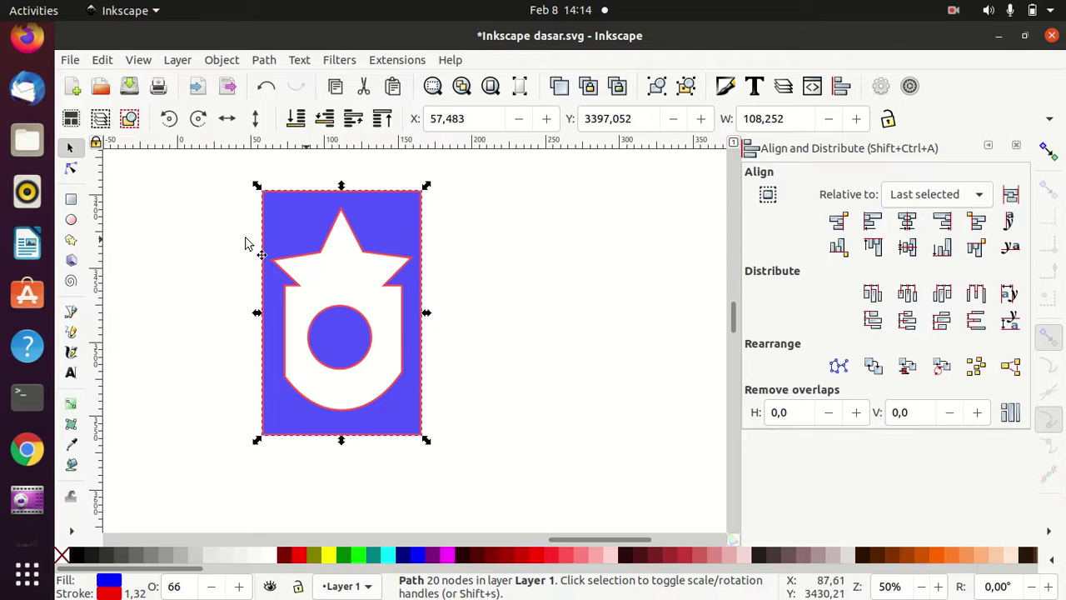
- Draw a new red rectangle to the left of the blue badge
click(71, 201)
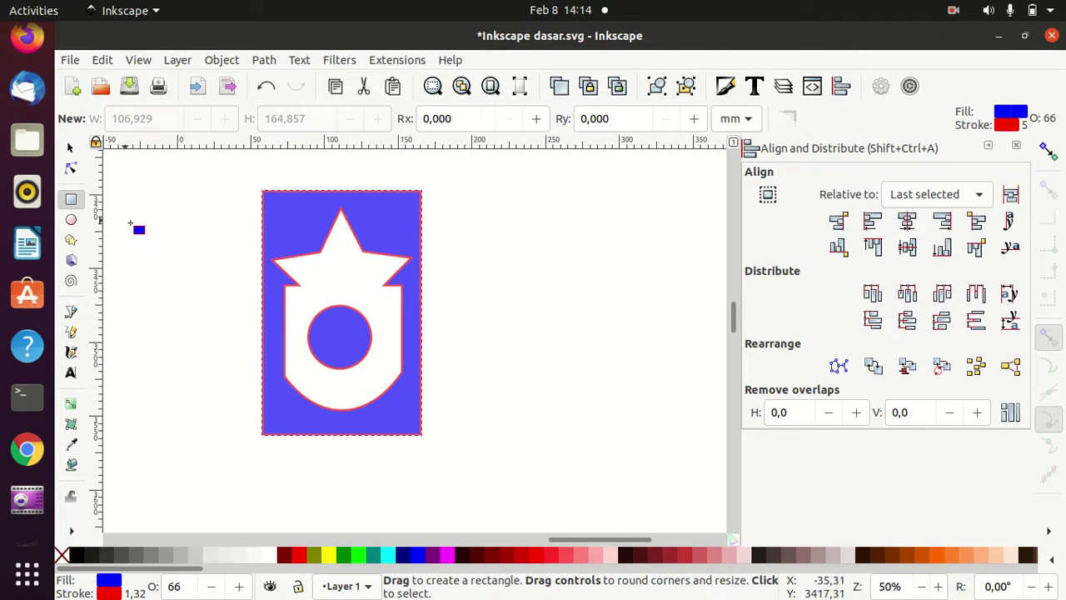
drag(140, 221, 245, 401)
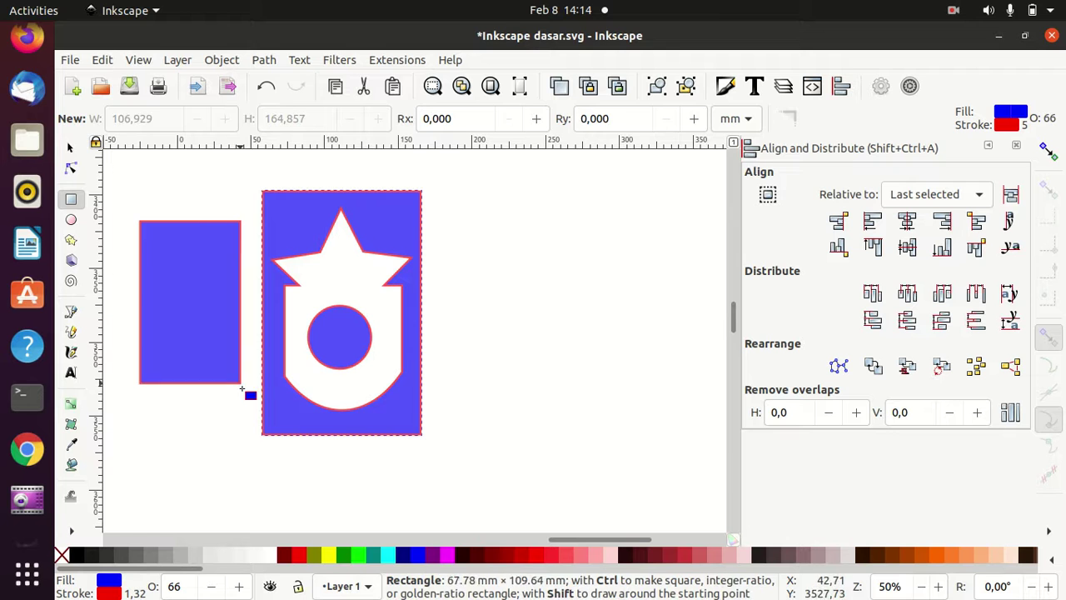
click(300, 555)
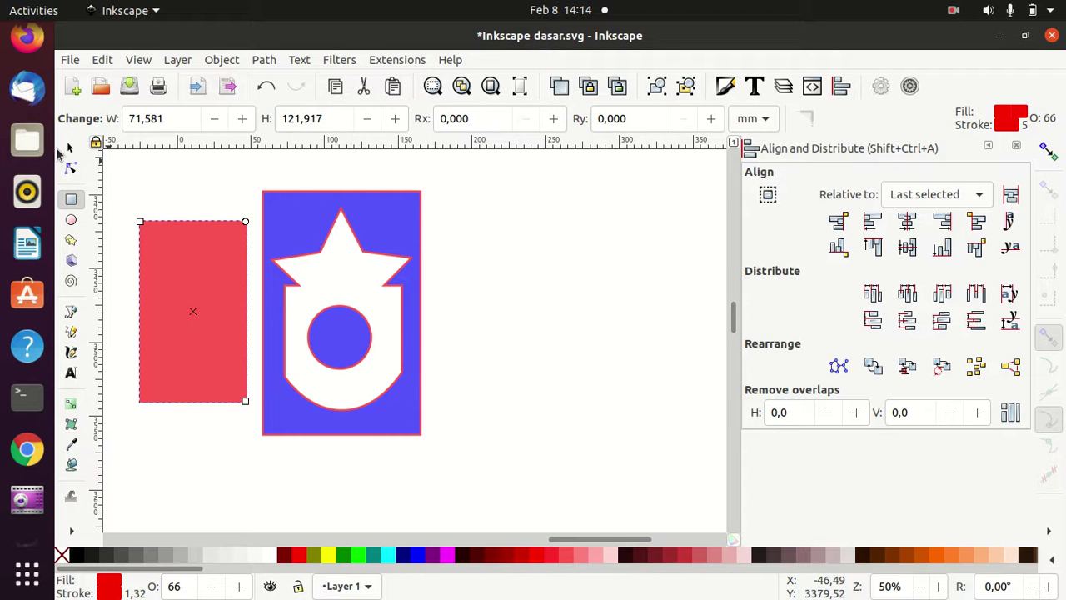
- Move the blue badge further right and delete the red rectangle
click(71, 147)
mouse_move(373, 214)
mouse_down()
mouse_move(271, 228)
mouse_move(473, 222)
mouse_up()
click(202, 293)
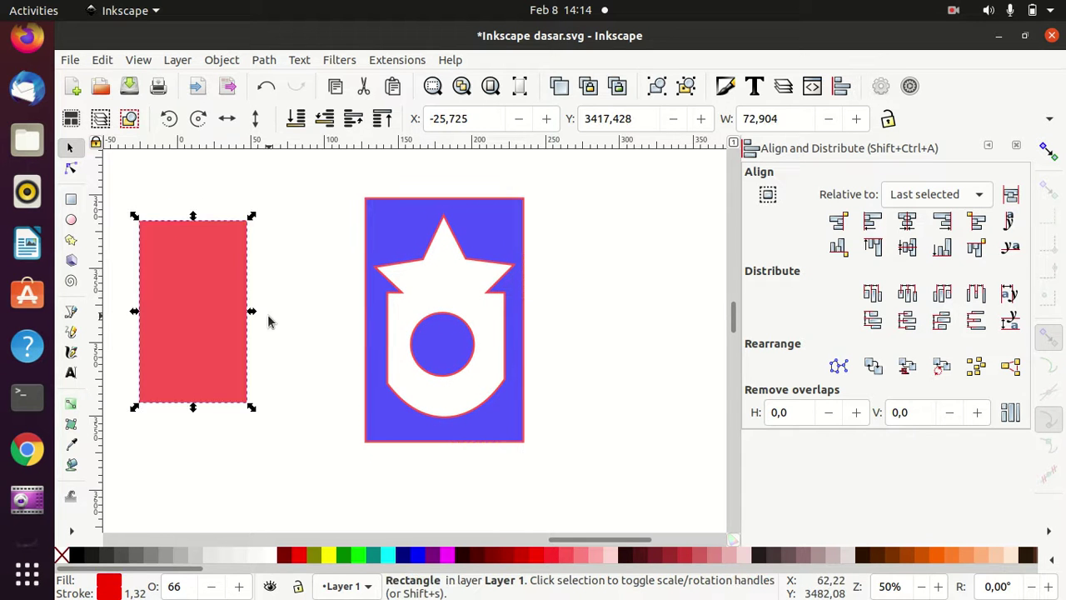
key(Delete)
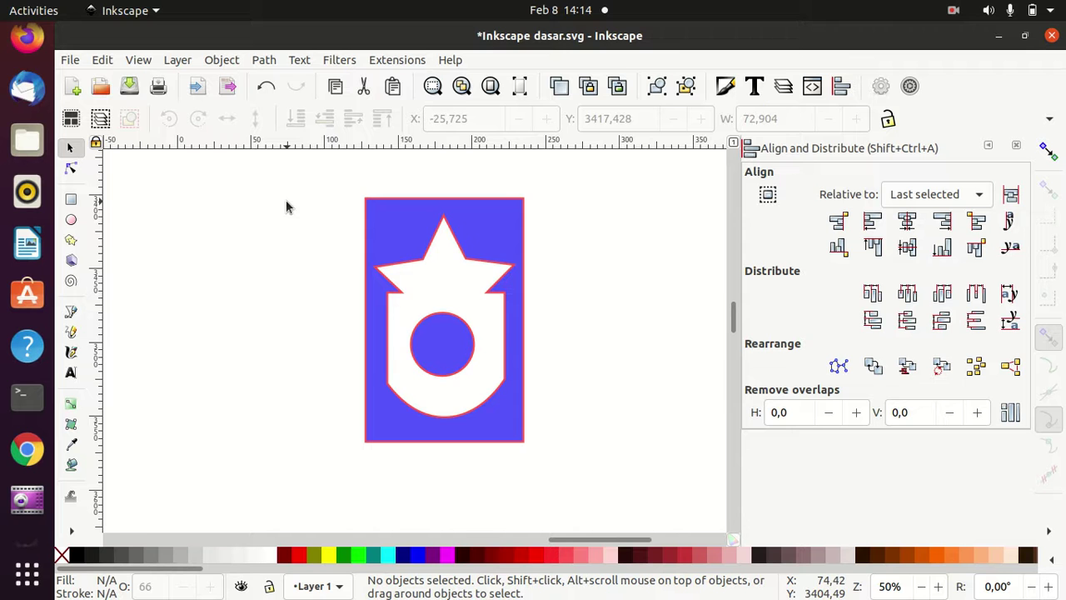
- Close the Object and Path menus unused and switch to the Rectangle tool
click(223, 60)
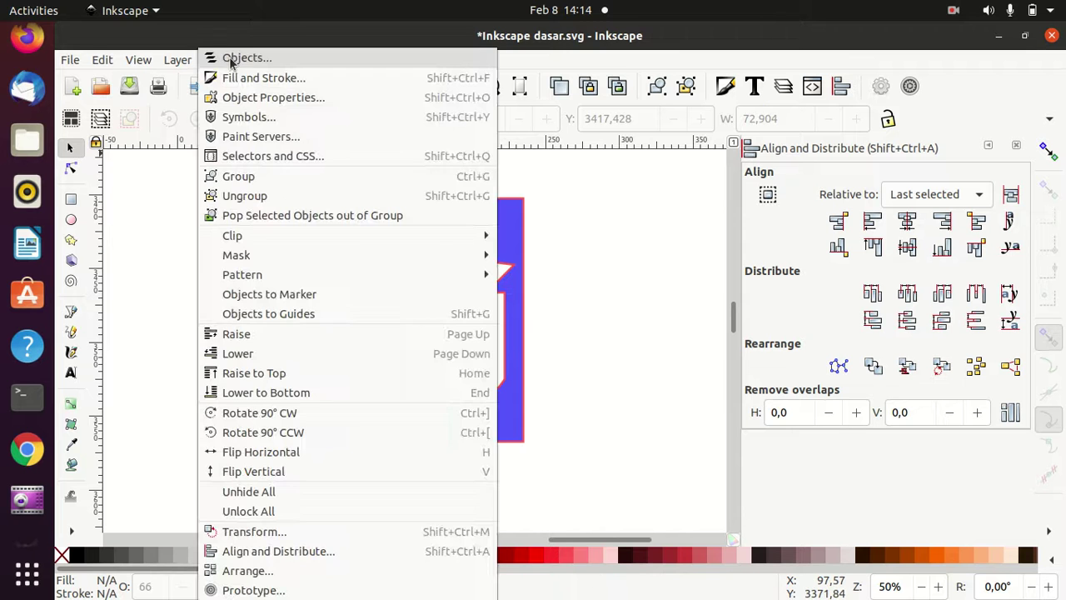
click(242, 62)
click(237, 61)
click(223, 38)
click(264, 60)
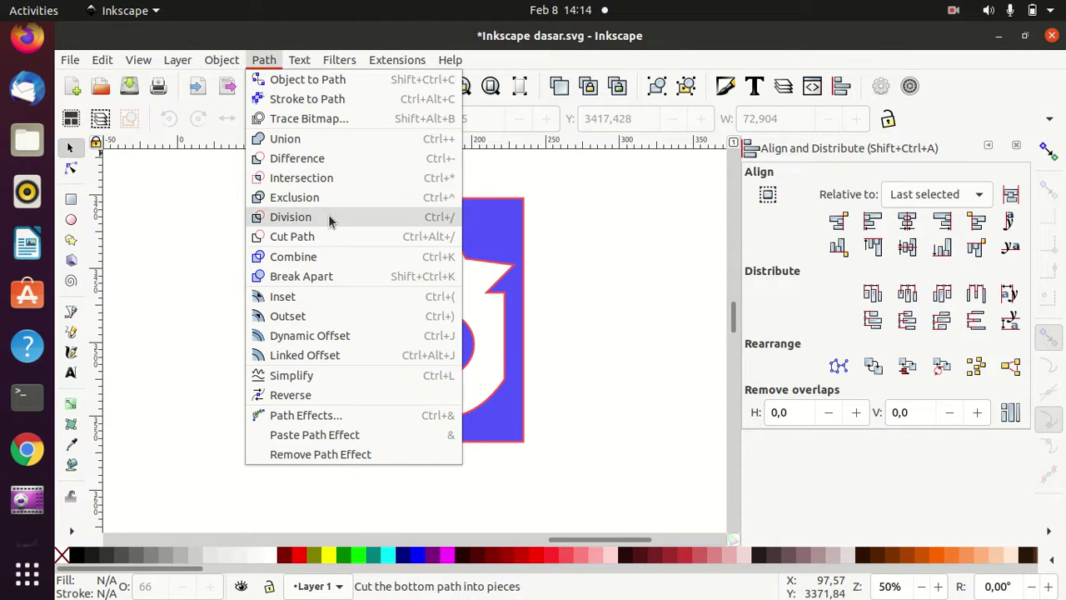
click(164, 239)
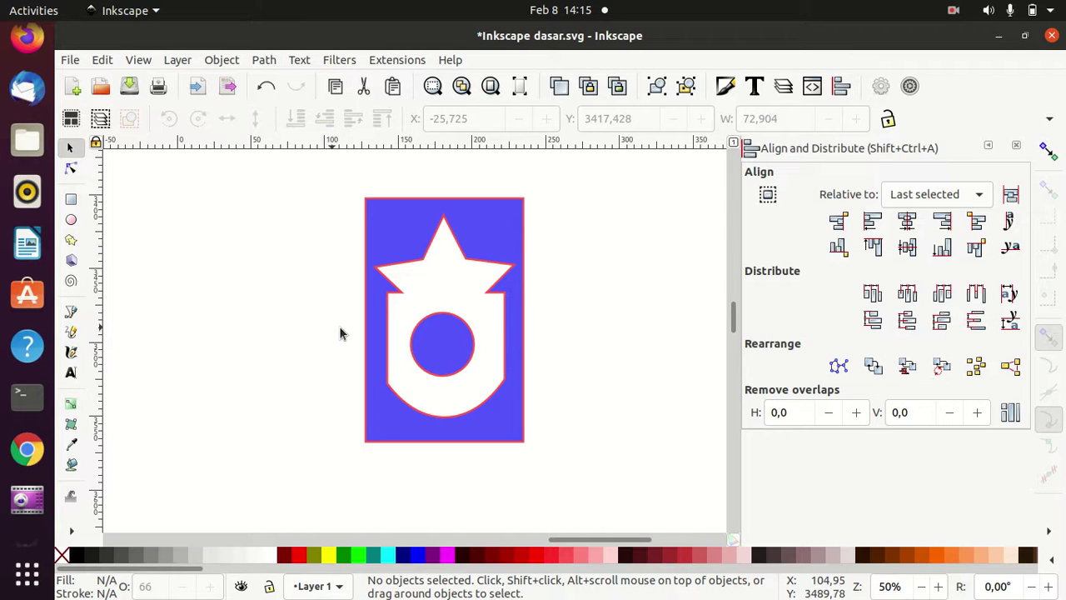
click(71, 201)
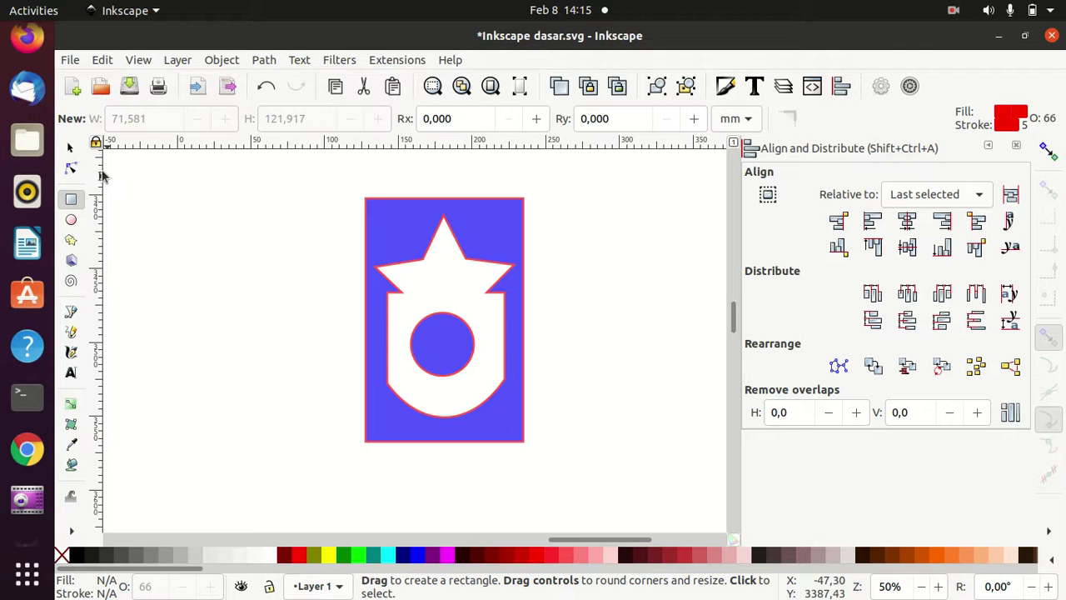
- Duplicate the blue badge and place the copies apart, one left and one right
click(70, 148)
click(420, 252)
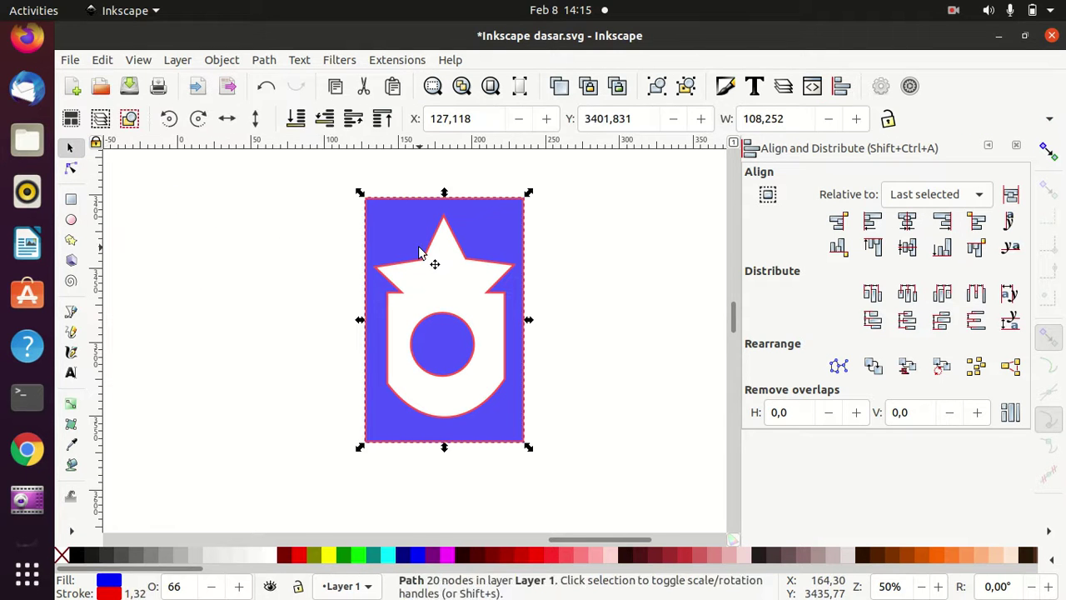
key(ctrl+z)
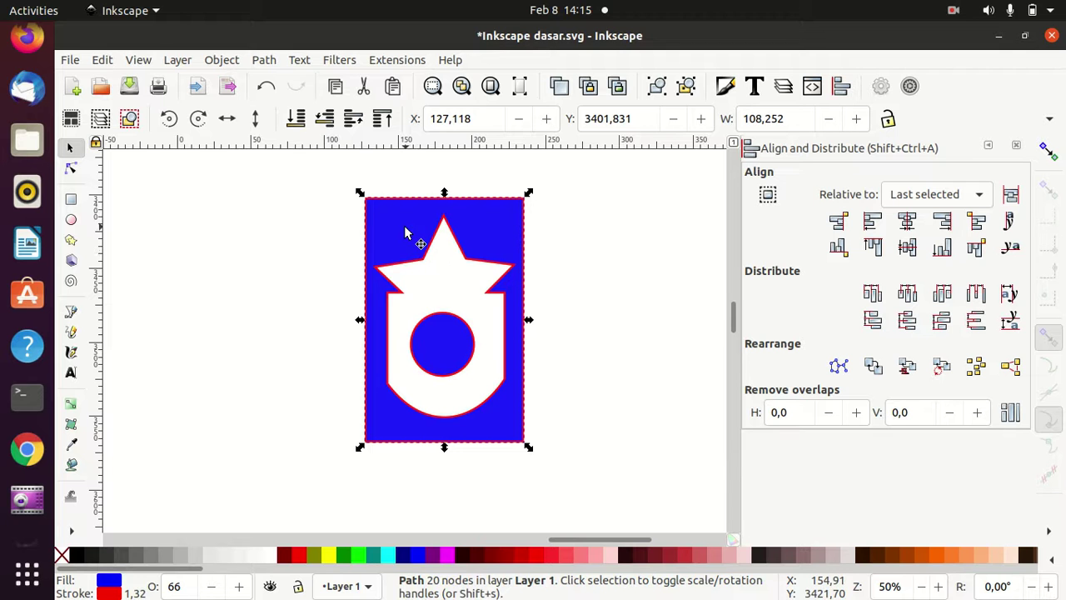
drag(405, 232, 208, 233)
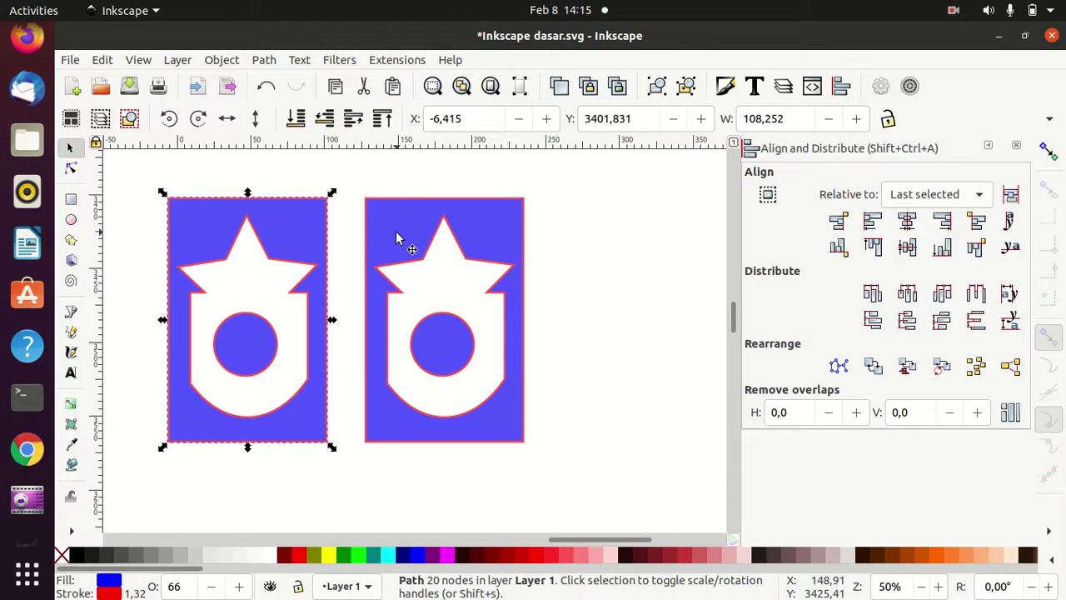
drag(396, 234, 526, 237)
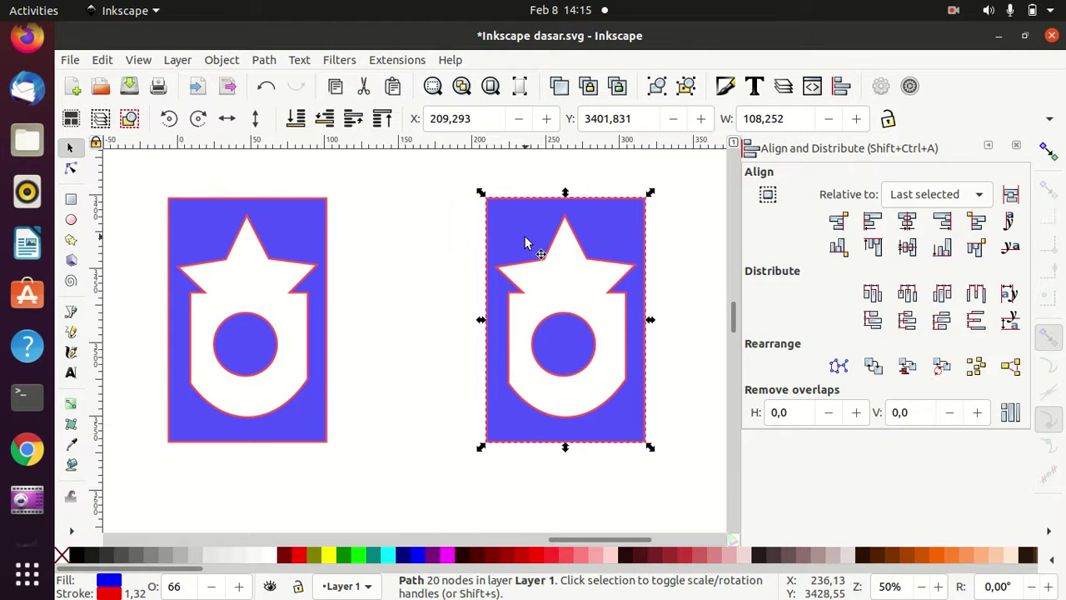
click(71, 199)
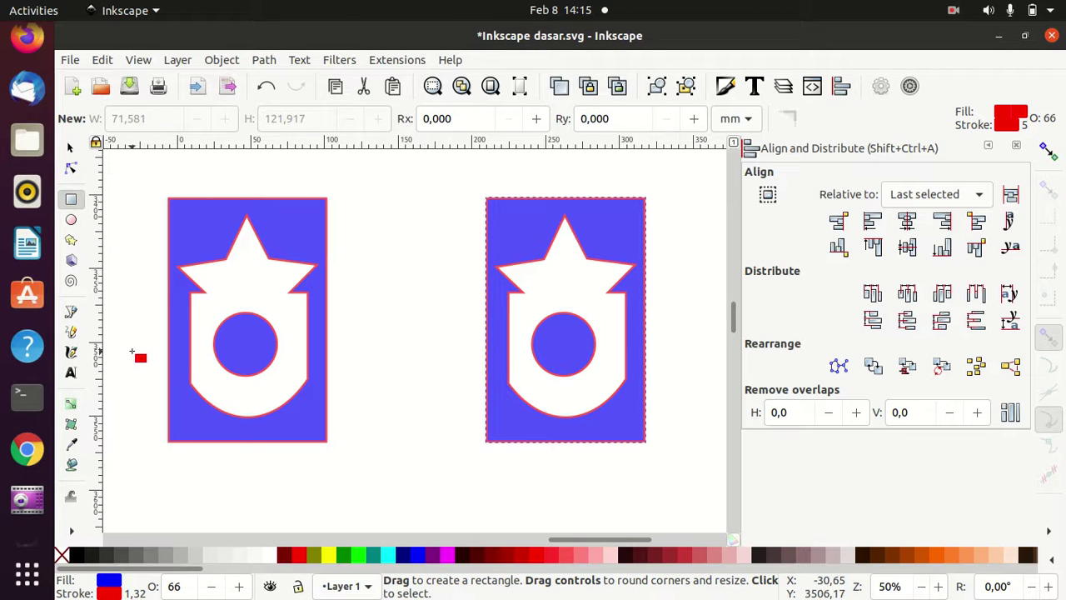
- Draw a red rectangle over the left badge's lower half and apply Path > Division
drag(133, 343, 372, 477)
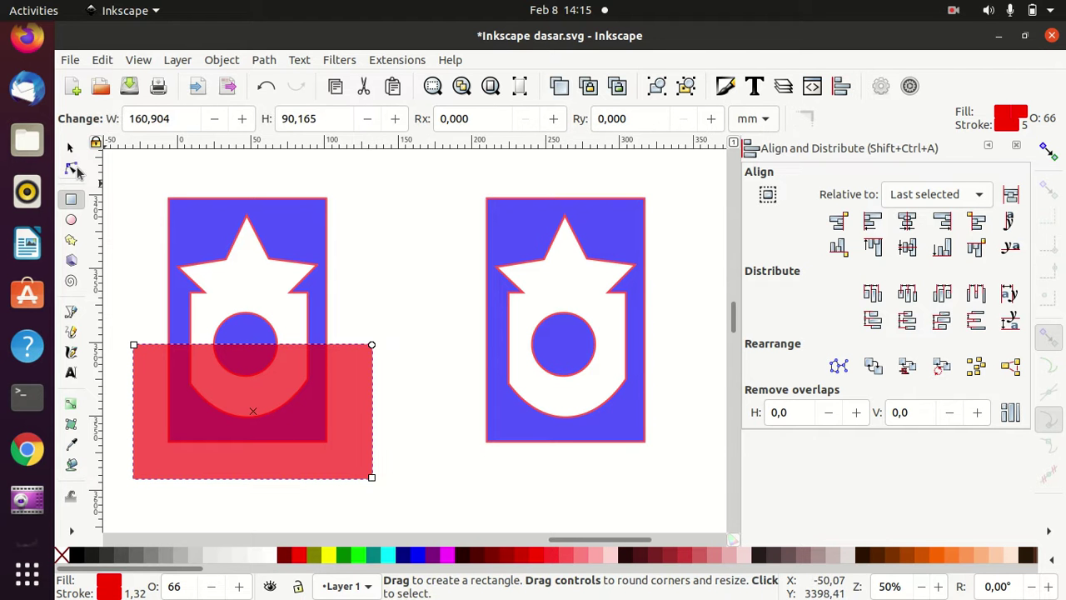
click(70, 147)
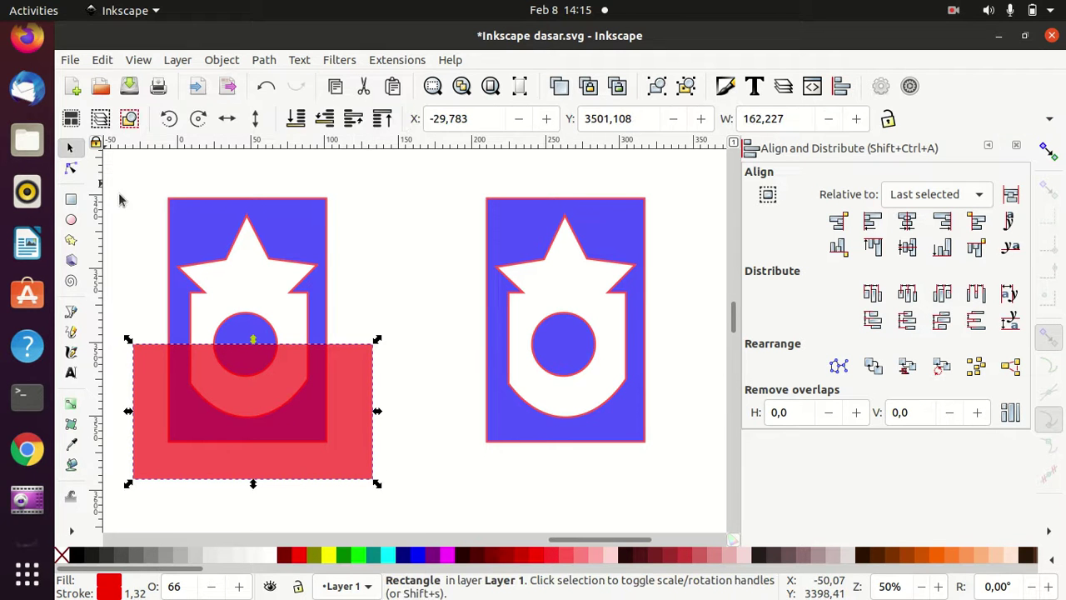
shift+click(291, 233)
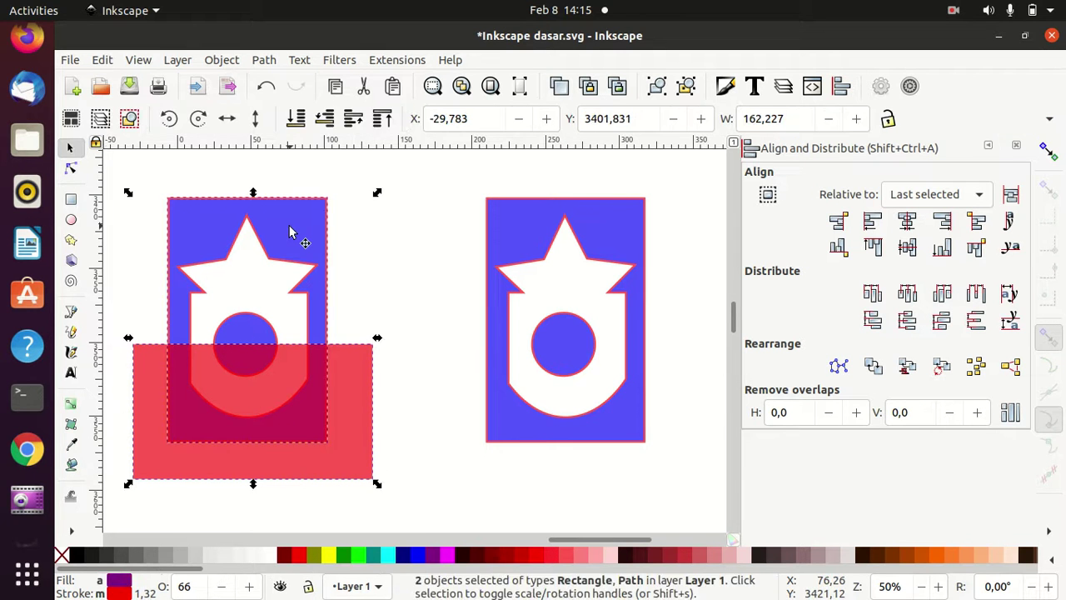
click(264, 59)
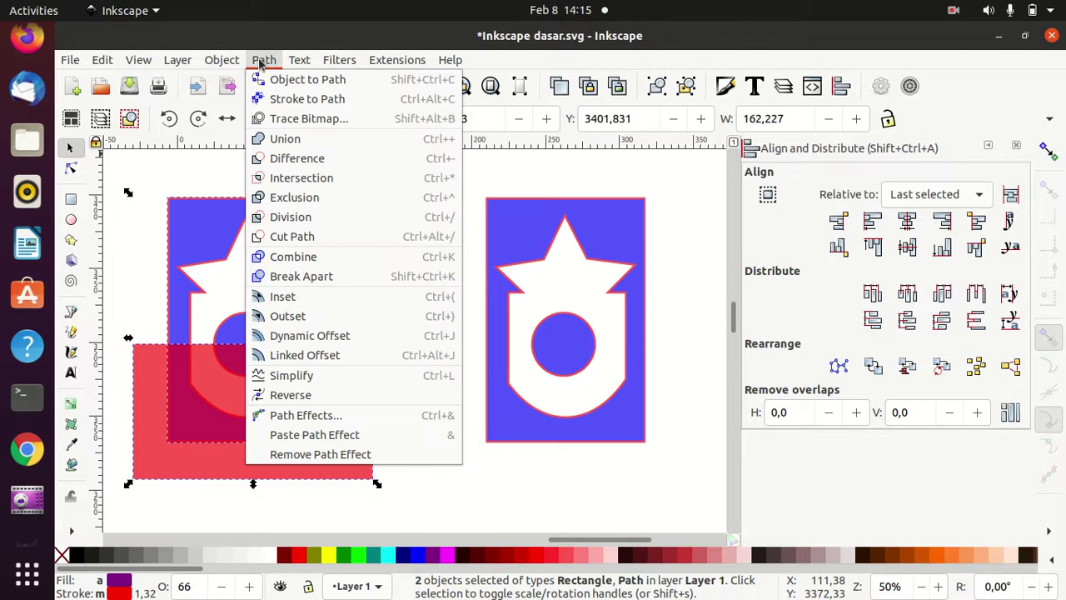
click(328, 219)
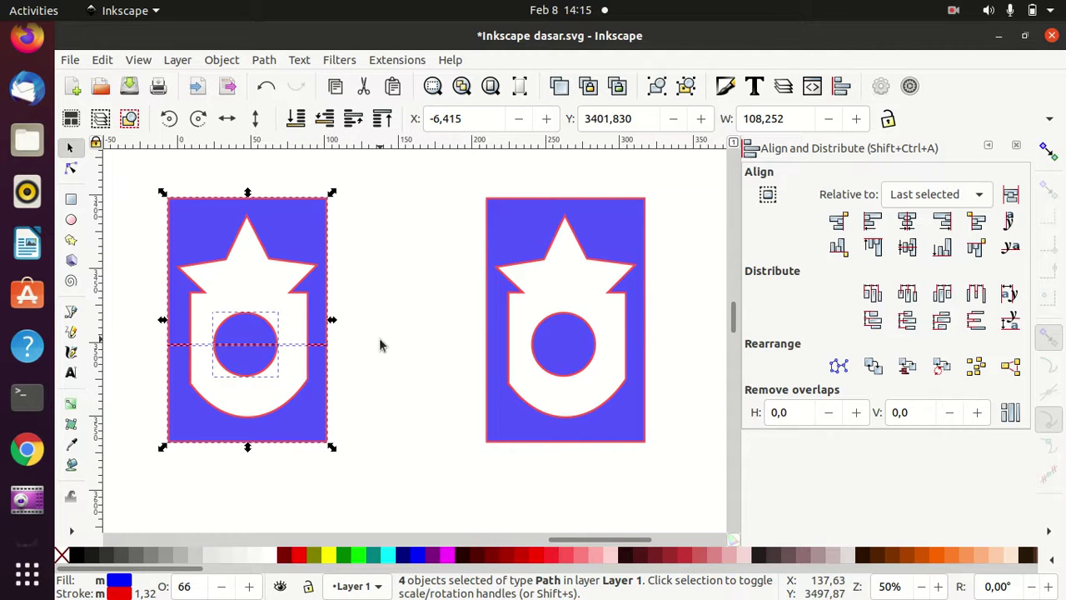
- Select the left badge's lower divided pieces and drag them down slightly to open a gap
ctrl+scroll(379, 346, up, 1)
ctrl+scroll(379, 345, up, 2)
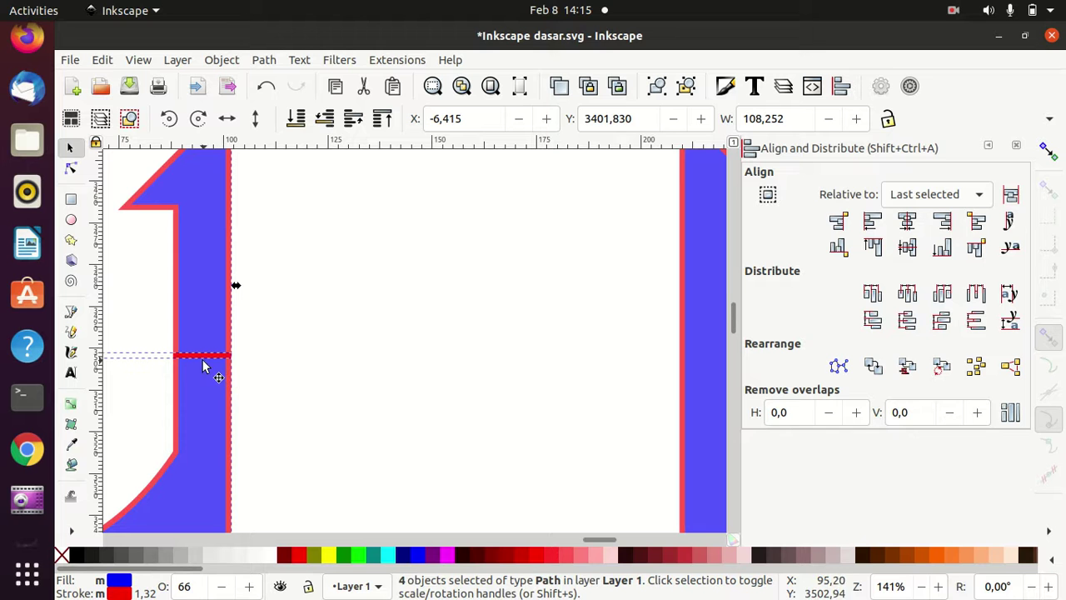
ctrl+scroll(371, 336, down, 2)
ctrl+scroll(375, 340, down, 2)
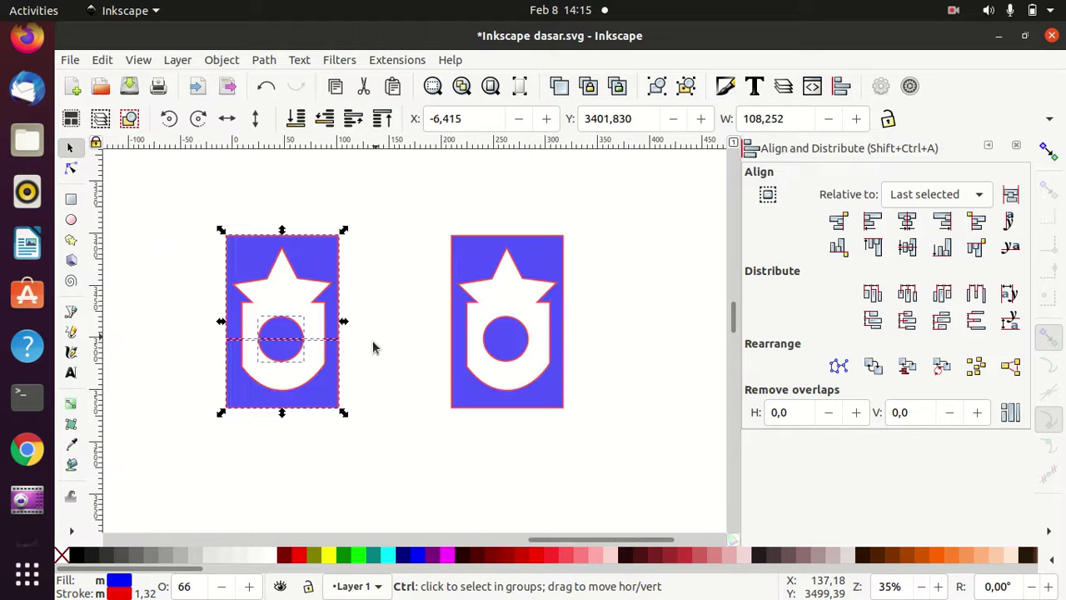
click(331, 429)
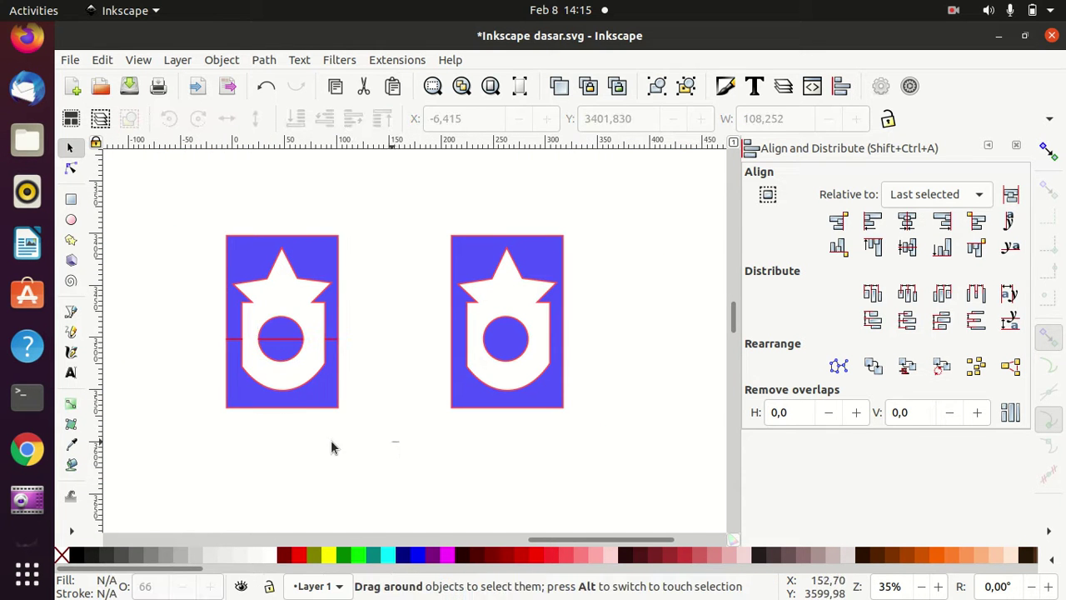
drag(398, 441, 176, 333)
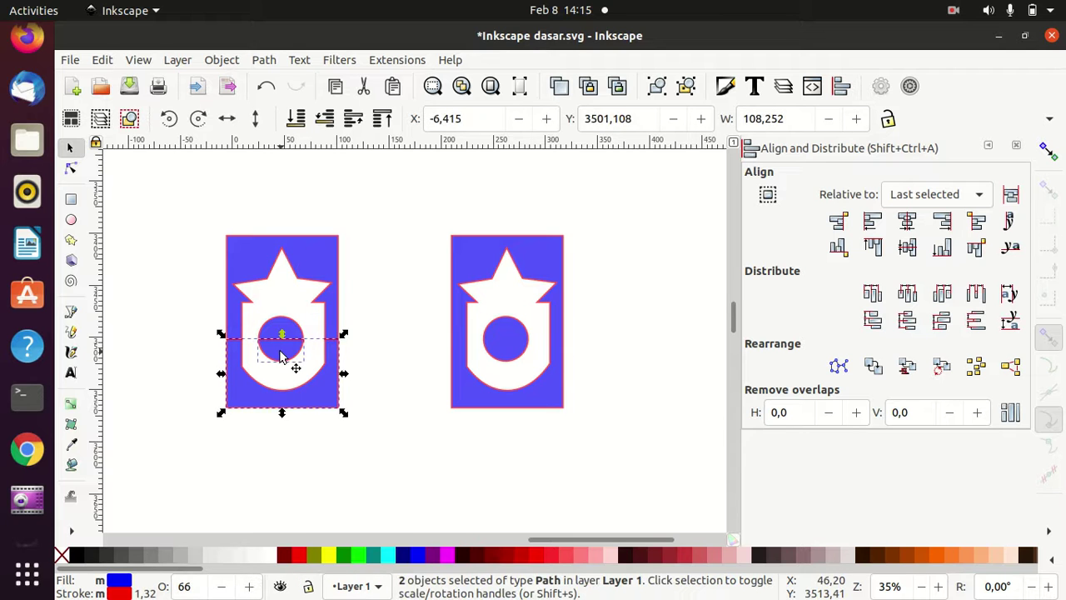
drag(281, 357, 281, 372)
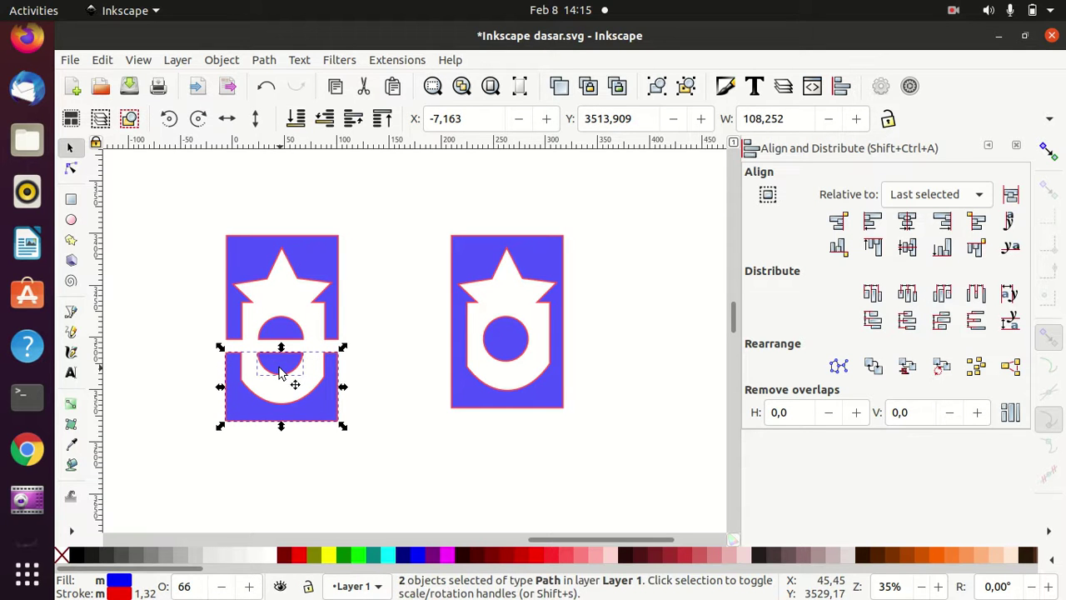
click(367, 388)
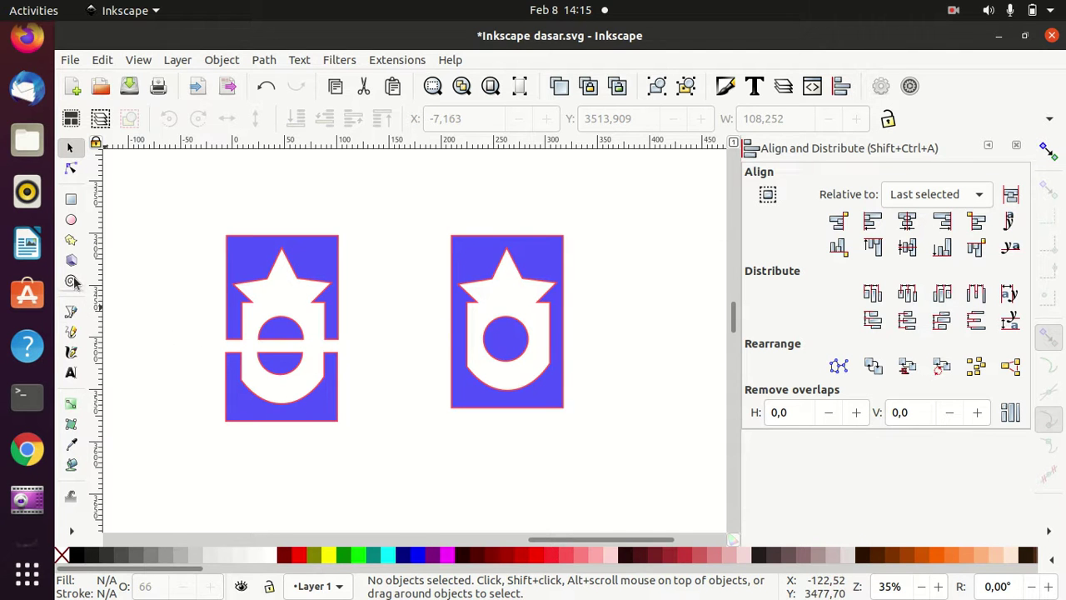
- Draw a red rectangle over the right badge's lower half and apply Path > Cut Path
click(72, 200)
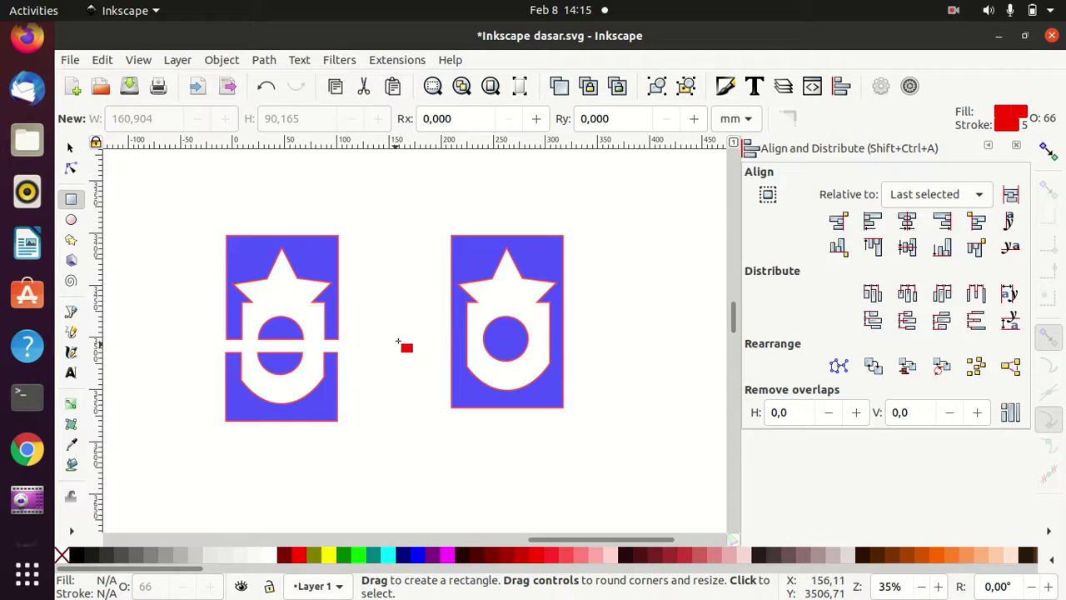
drag(403, 339, 624, 443)
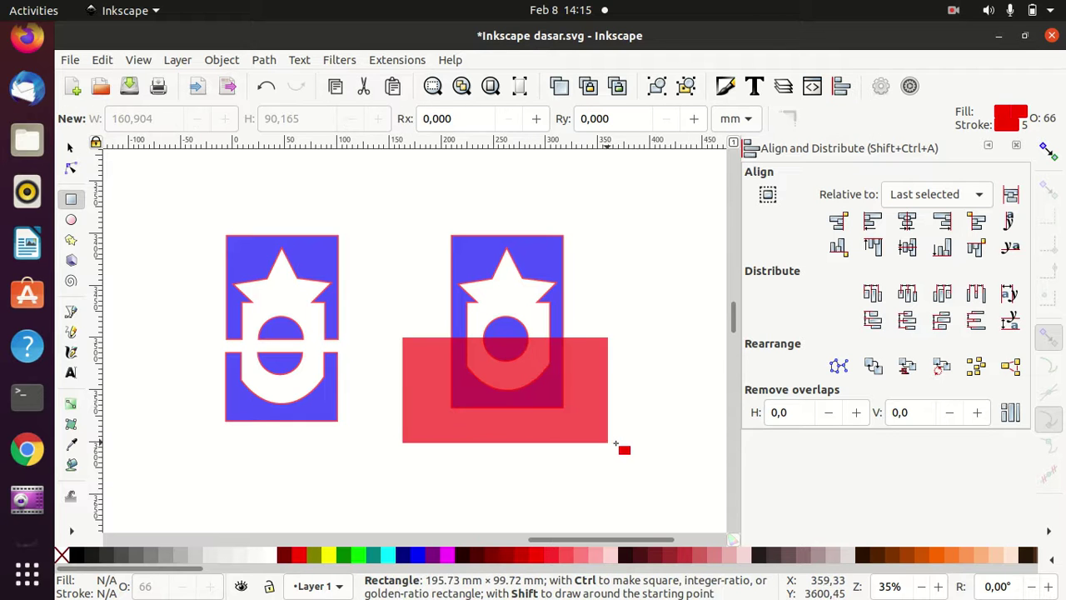
click(71, 148)
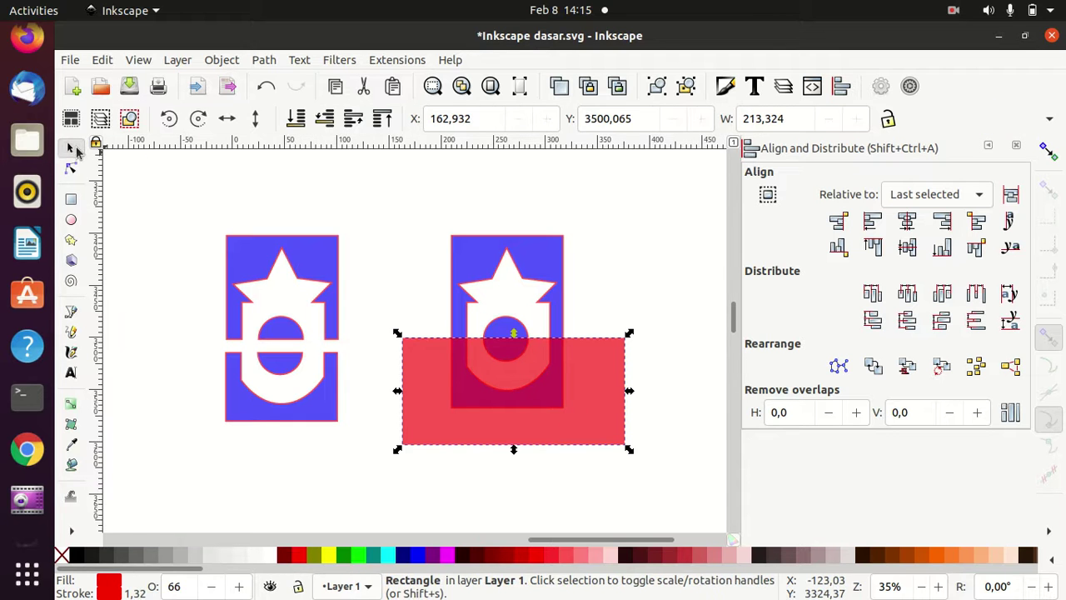
shift+click(533, 271)
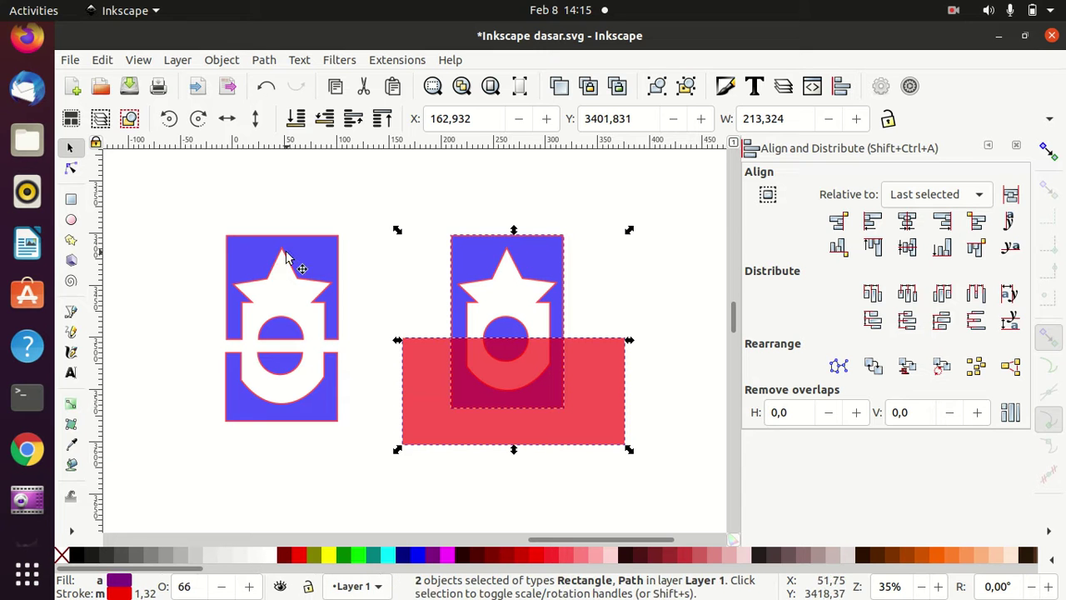
click(263, 60)
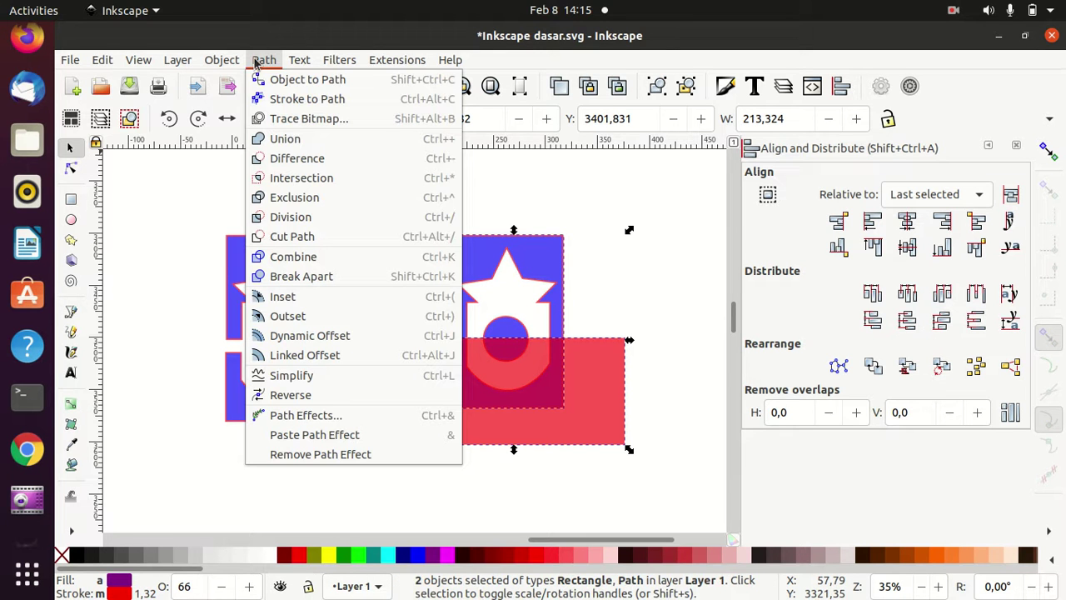
click(313, 240)
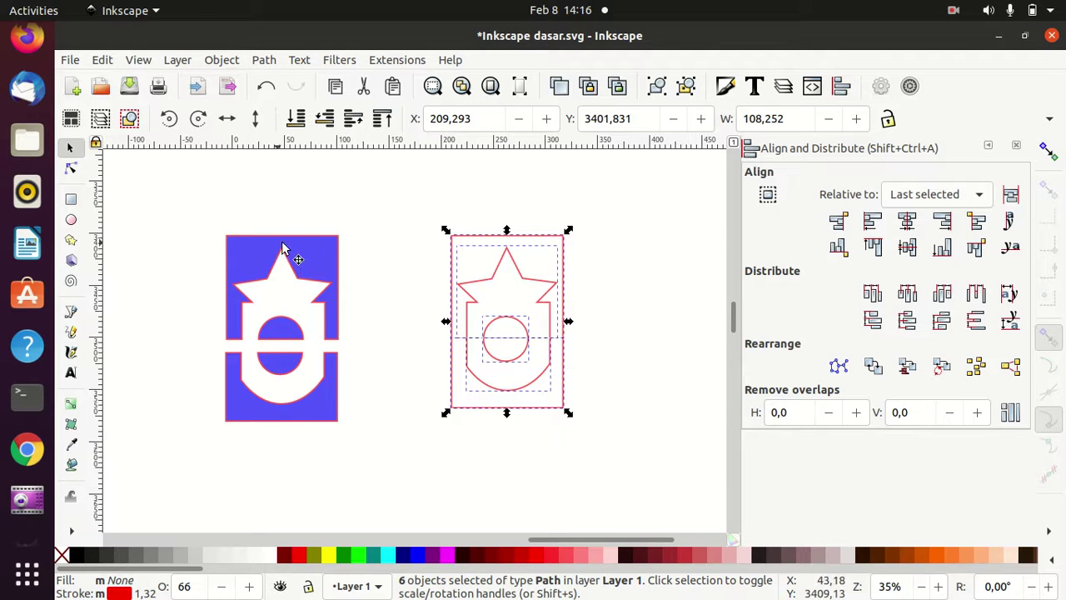
- Select the right badge's three lower outline pieces and shift them down, retrying after one undo
click(626, 441)
drag(655, 469, 416, 317)
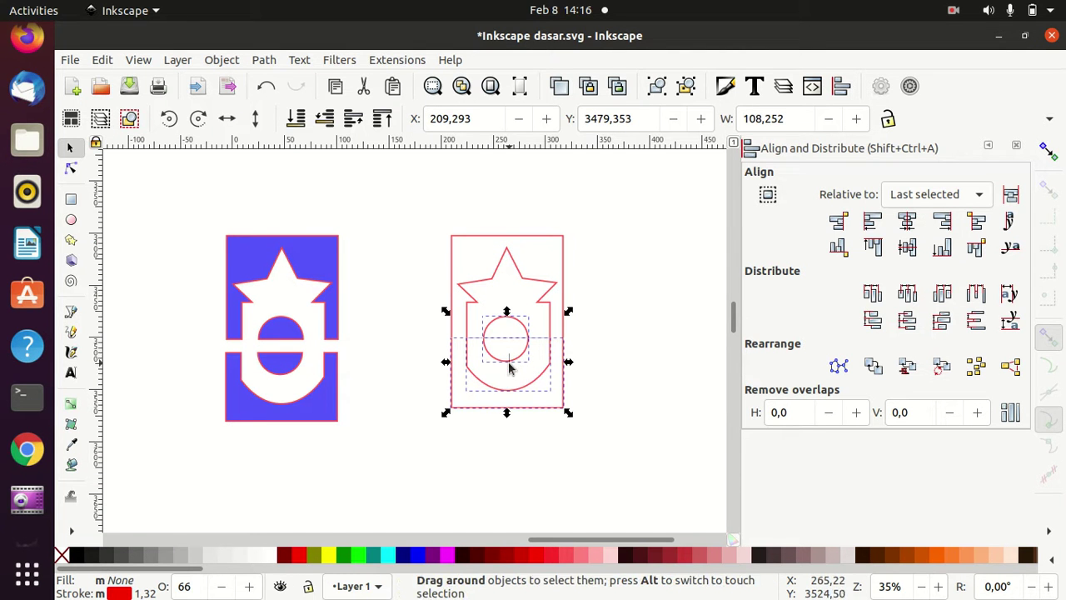
click(511, 384)
drag(619, 450, 402, 313)
mouse_move(520, 358)
mouse_down()
mouse_move(521, 382)
mouse_move(522, 368)
mouse_up()
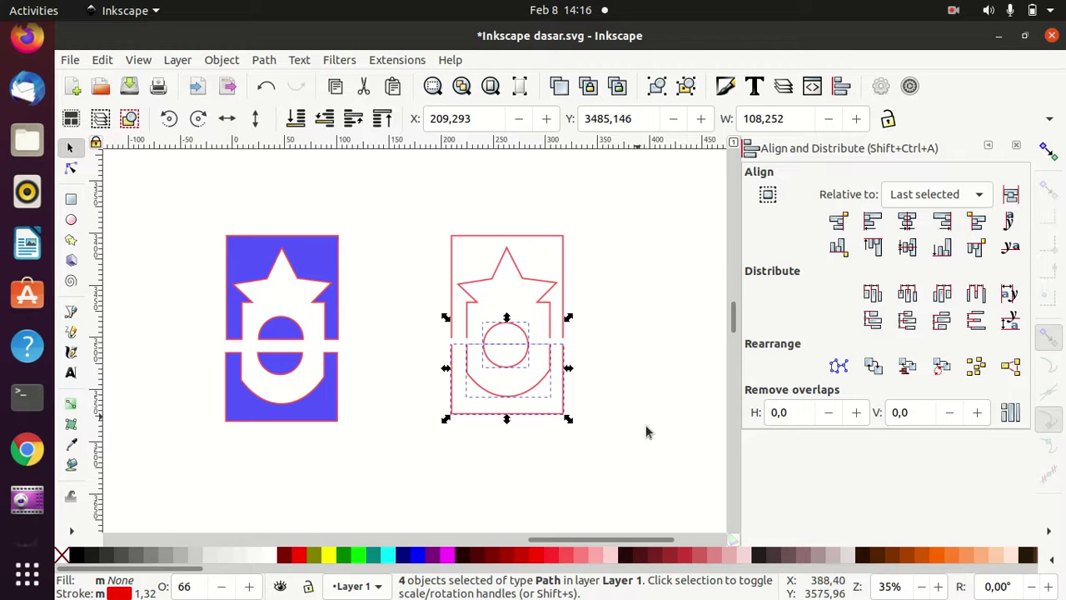
key(ctrl+z)
click(611, 480)
drag(668, 480, 406, 337)
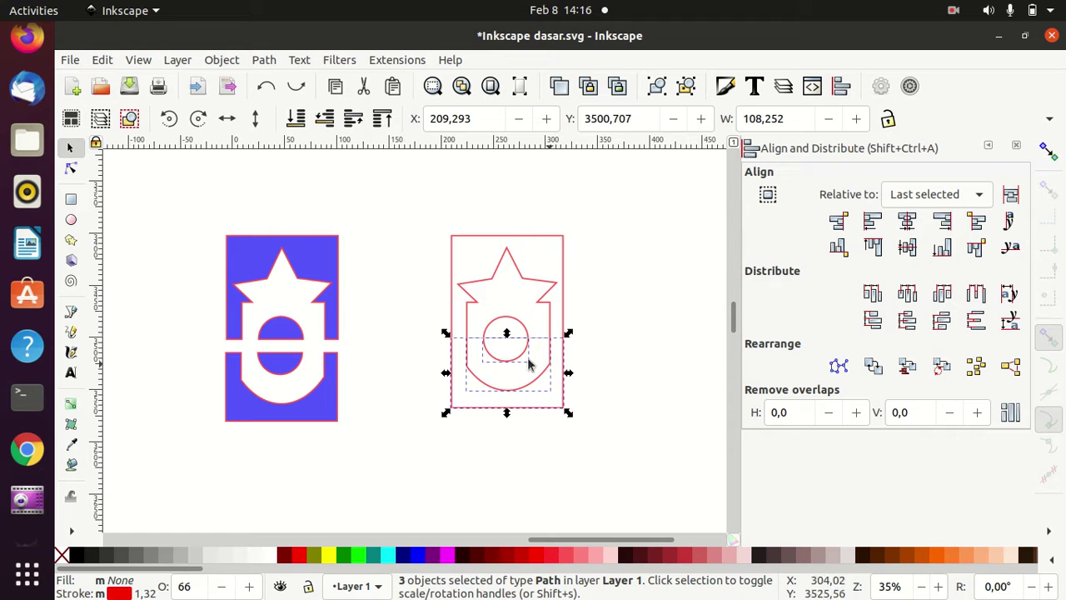
drag(517, 362, 517, 381)
click(689, 313)
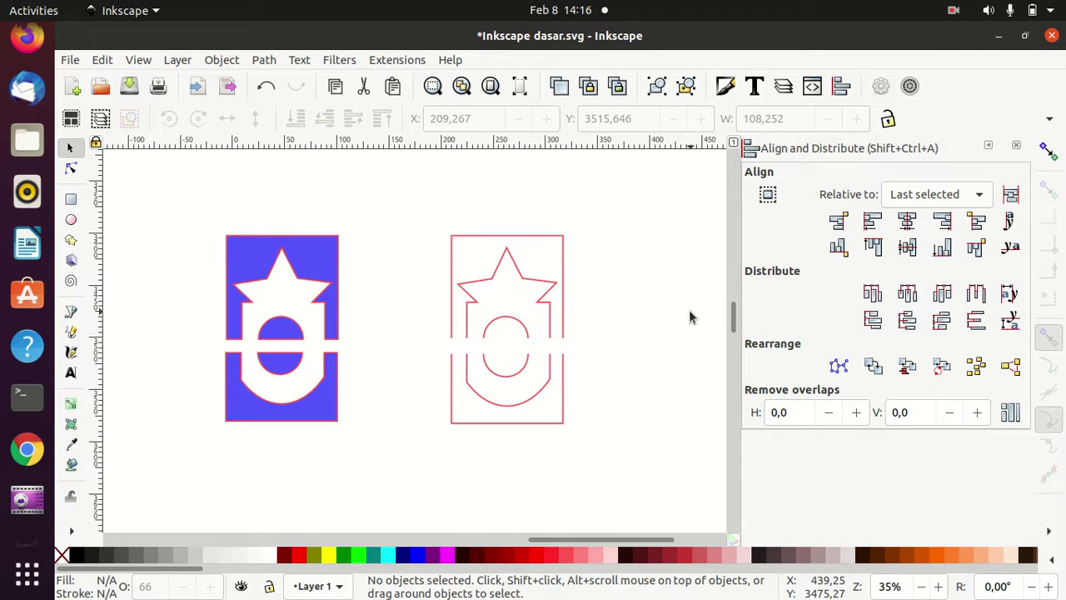
click(275, 60)
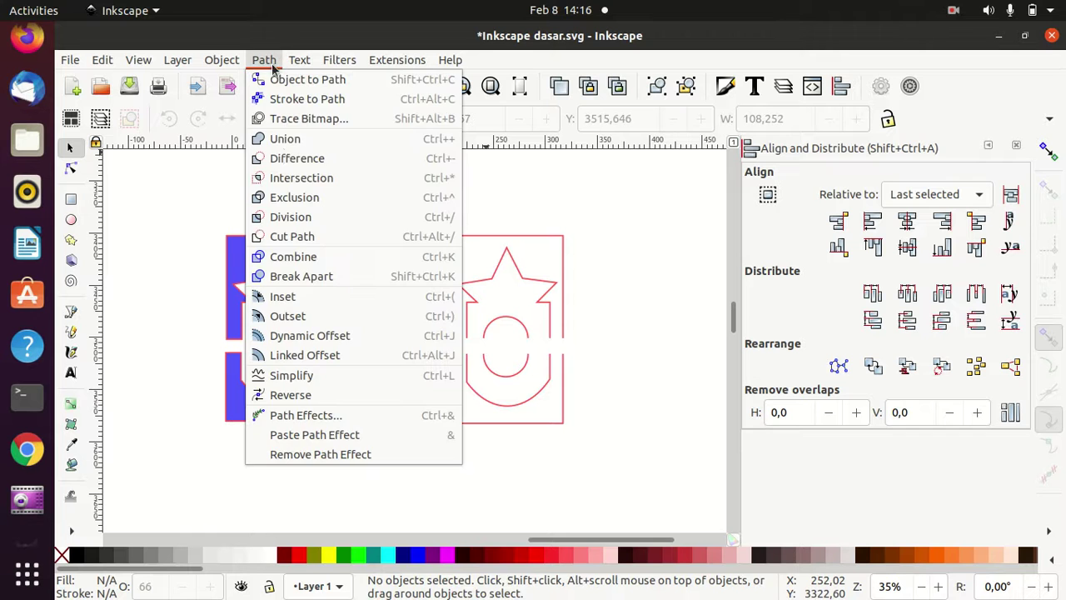
click(629, 233)
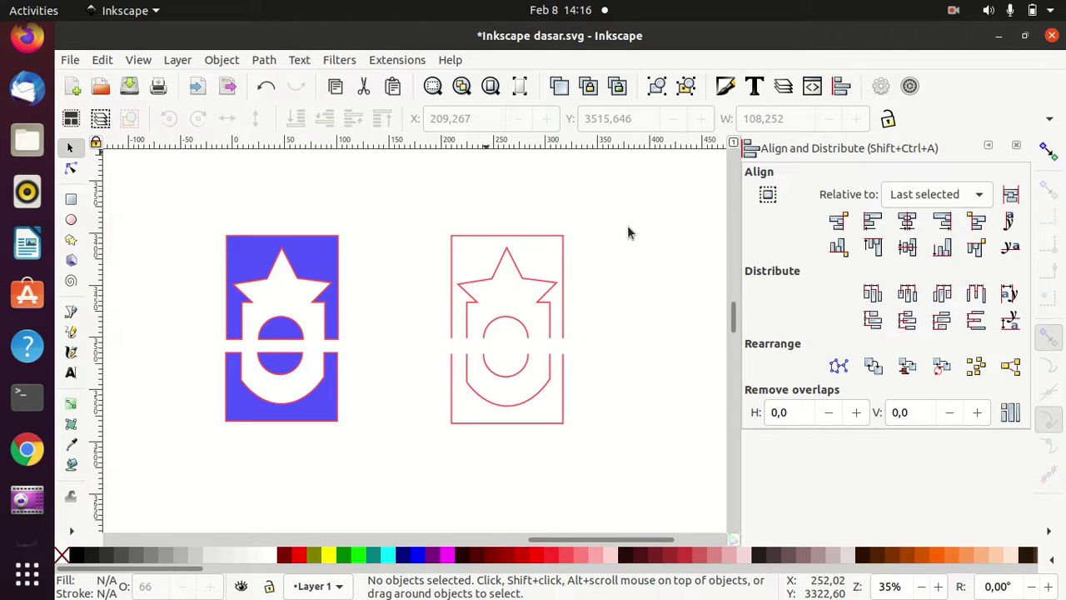